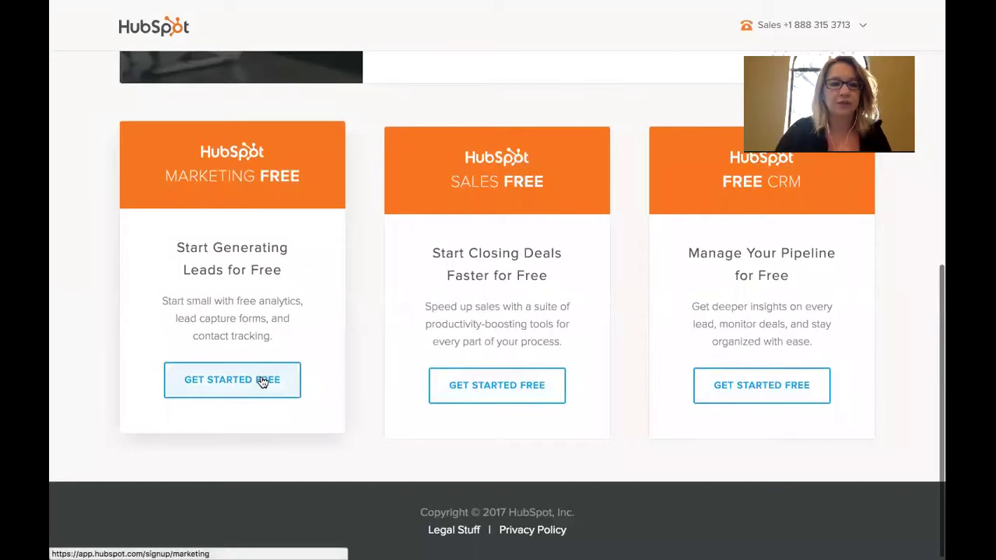
Start HubSpot Marketing free, go to the Reports dashboard, then view the three lead flows
{"action": "left_click", "coordinate": [262, 381]}
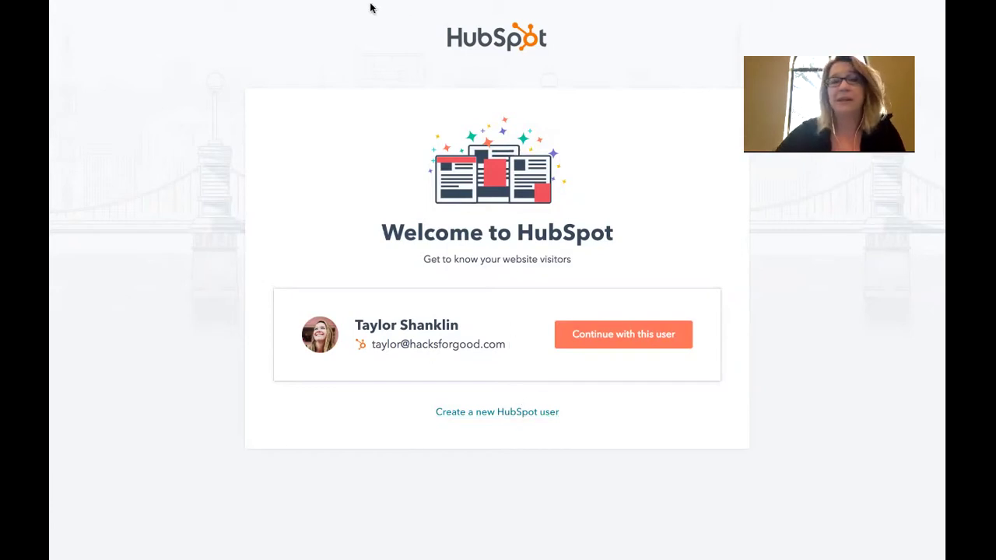
{"action": "mouse_move", "coordinate": [378, 4]}
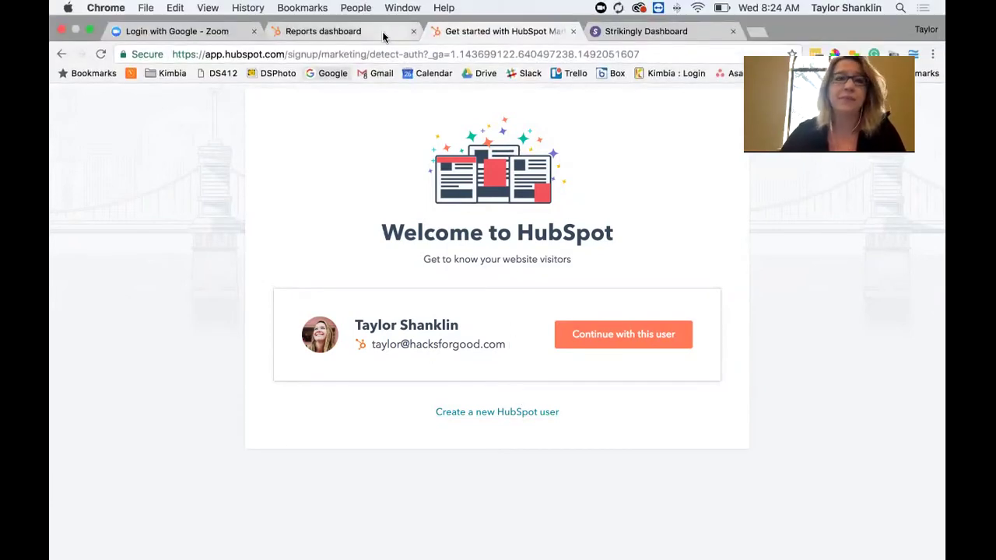
{"action": "left_click", "coordinate": [374, 32]}
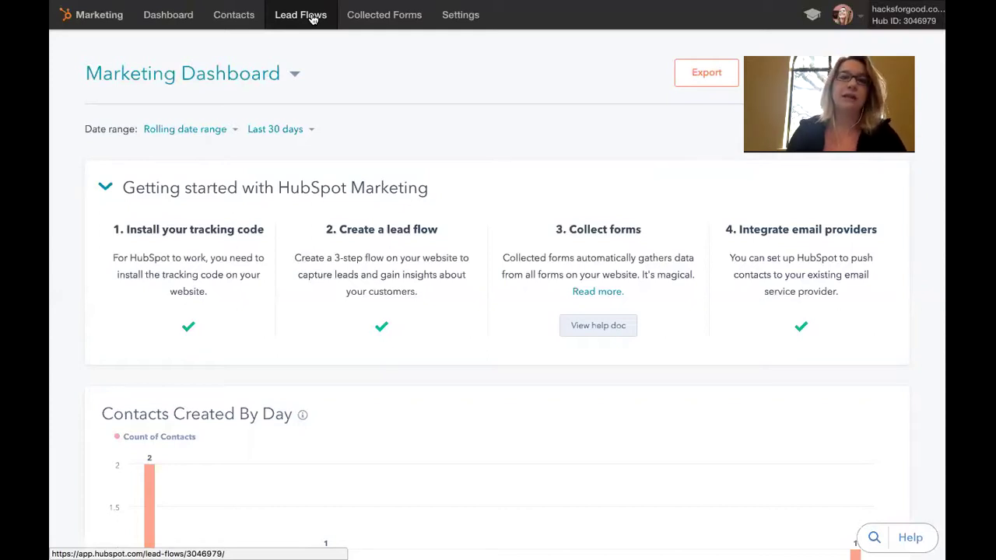
{"action": "left_click", "coordinate": [312, 17]}
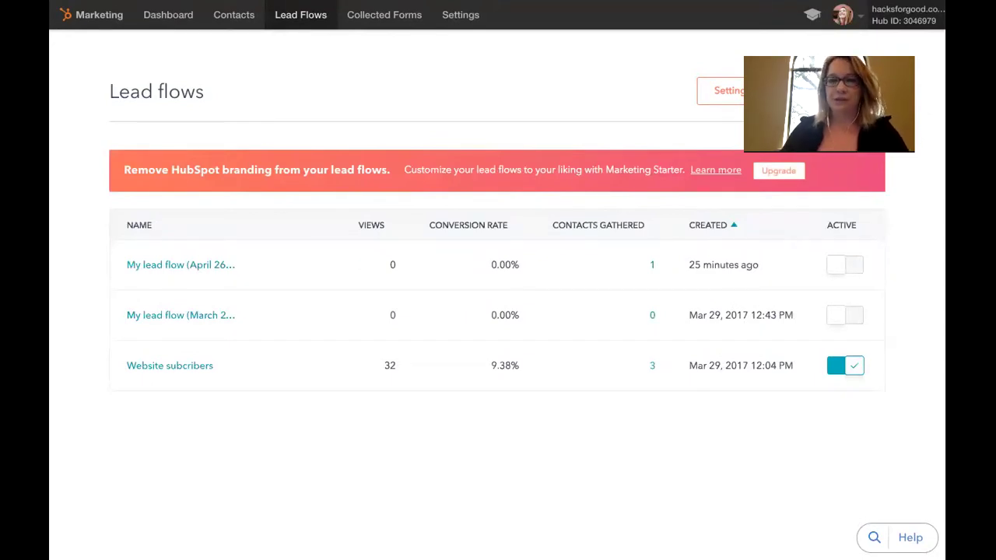
Compare the flow types for the April 26 lead flow and settle on Dropdown banner
{"action": "left_click", "coordinate": [181, 265]}
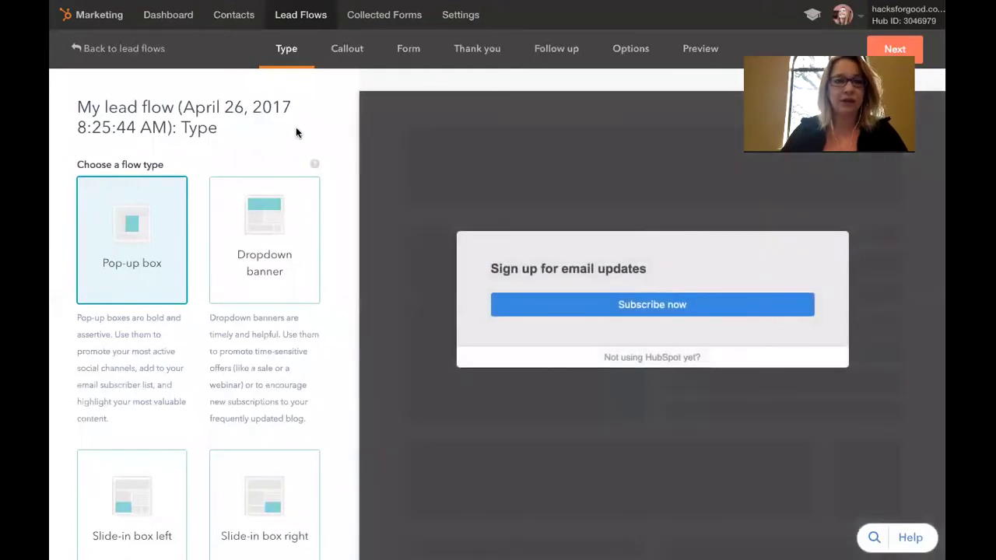
{"action": "scroll", "coordinate": [277, 123], "scroll_direction": "down", "scroll_amount": 1}
{"action": "scroll", "coordinate": [277, 127], "scroll_direction": "down", "scroll_amount": 2}
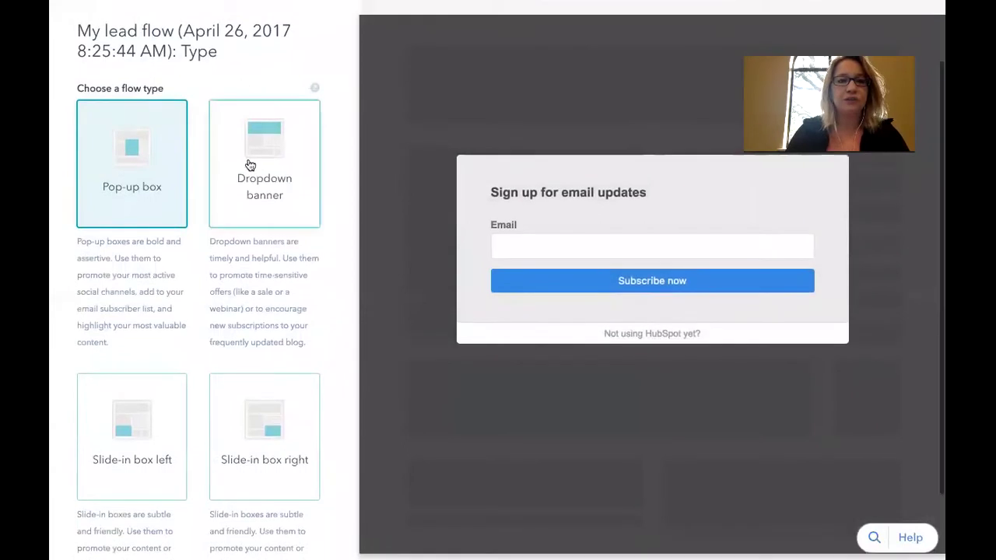
{"action": "left_click", "coordinate": [249, 164]}
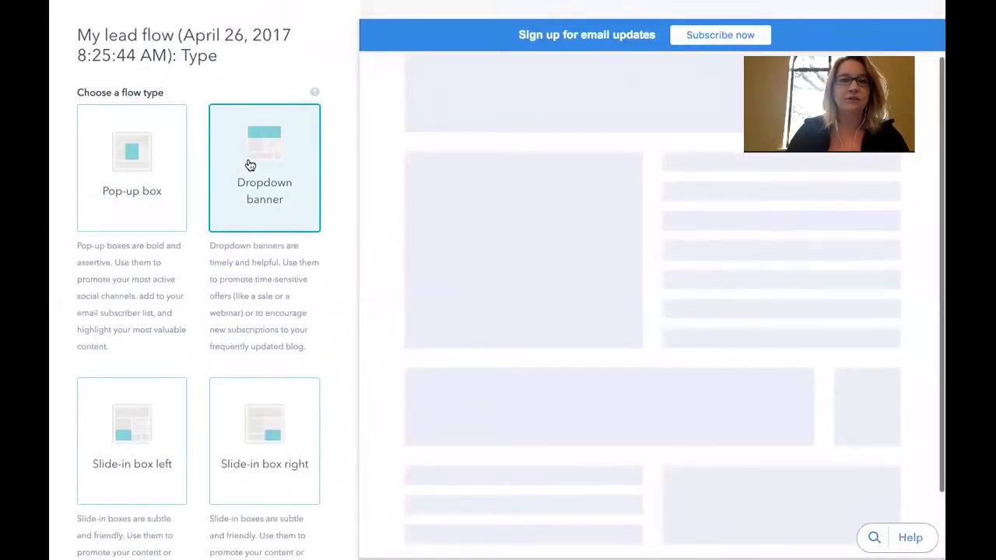
{"action": "left_click", "coordinate": [151, 166]}
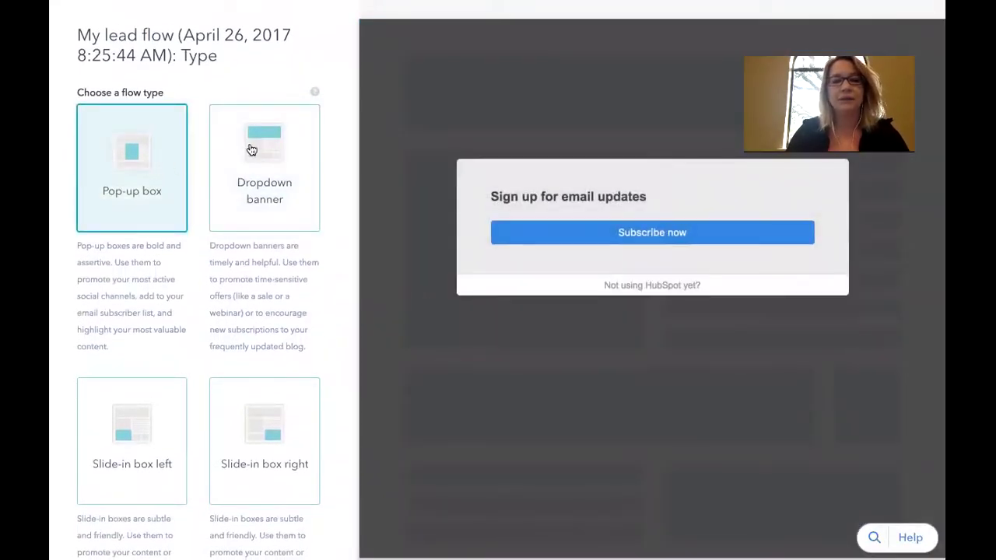
{"action": "left_click", "coordinate": [294, 161]}
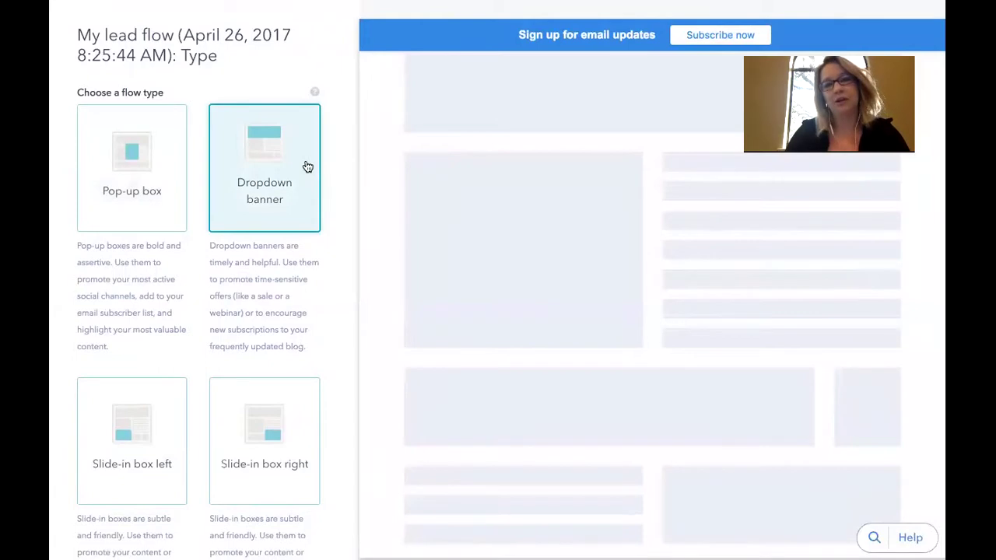
{"action": "left_click", "coordinate": [95, 419]}
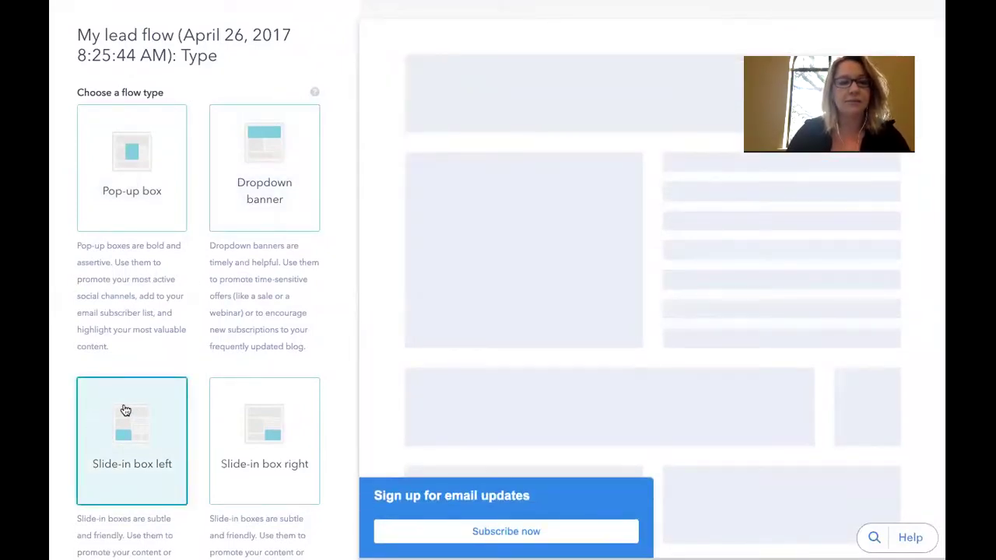
{"action": "left_click", "coordinate": [229, 420]}
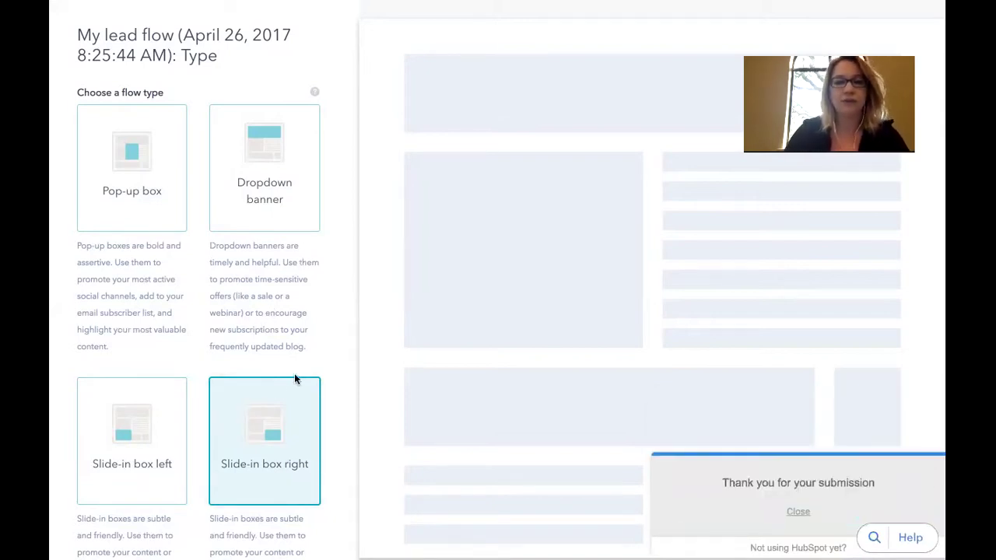
{"action": "left_click", "coordinate": [242, 187]}
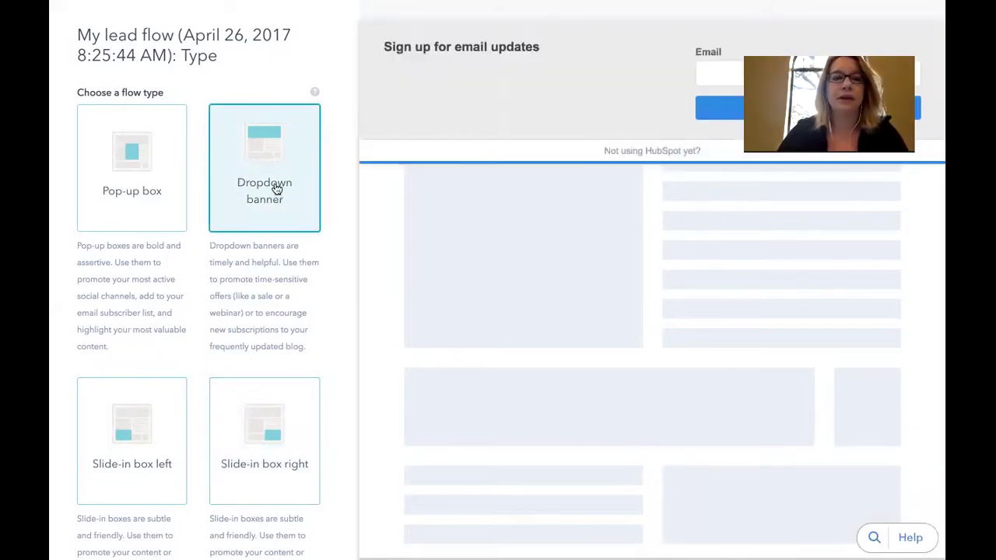
{"action": "left_click", "coordinate": [922, 9]}
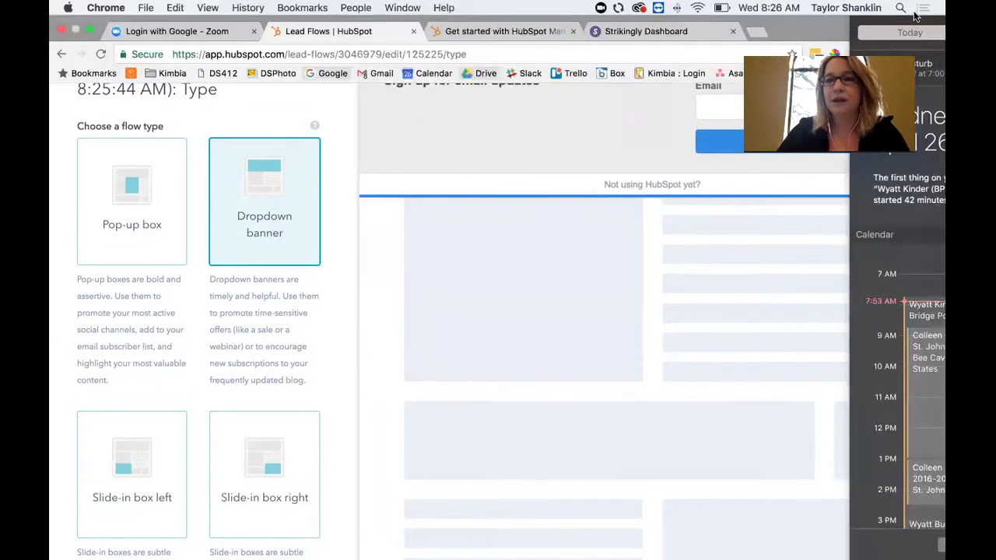
{"action": "left_click", "coordinate": [350, 55]}
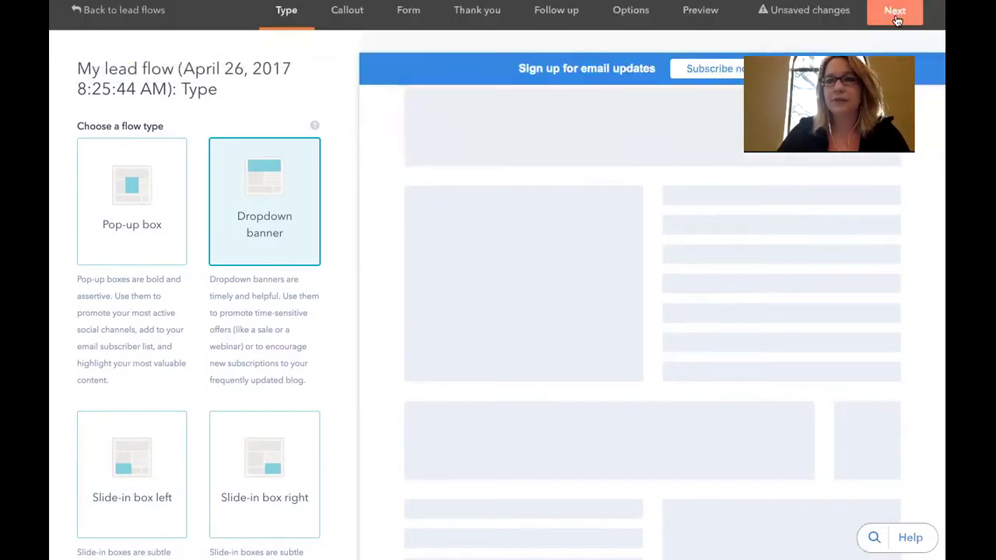
Replace the banner callout text with 'Subscribe to our newsletter'
{"action": "left_click", "coordinate": [895, 17]}
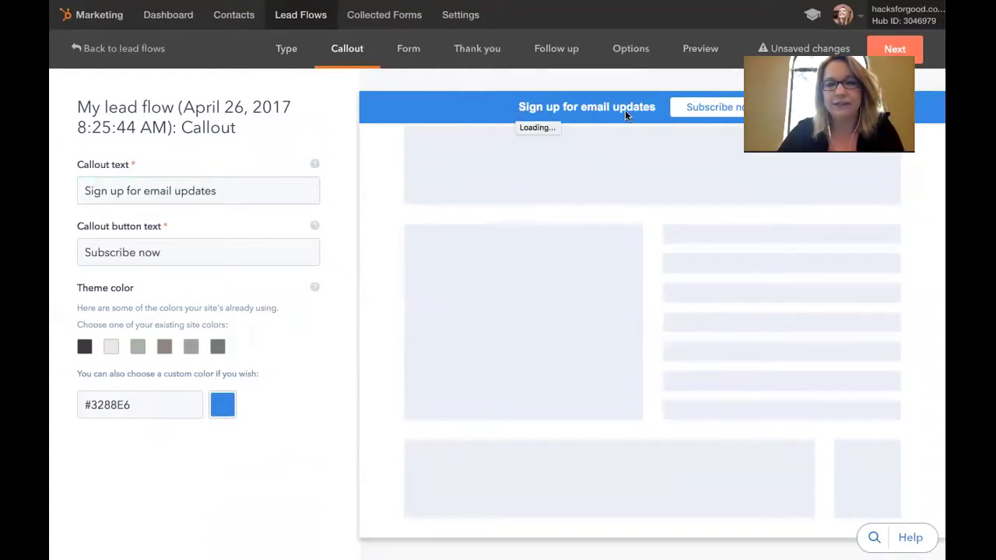
{"action": "left_click_drag", "start_coordinate": [233, 195], "coordinate": [84, 192]}
{"action": "type", "text": "Subscribe to our newslette"}
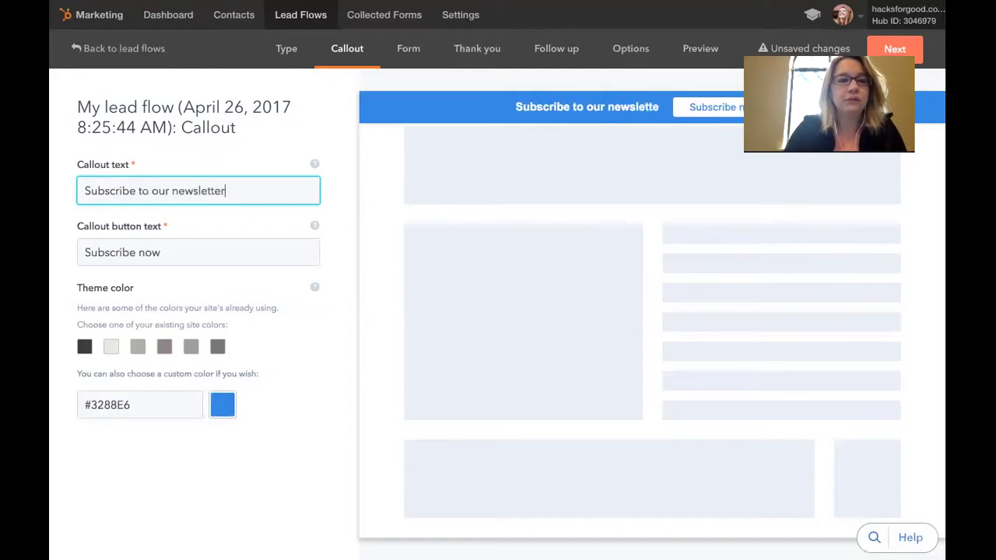
{"action": "type", "text": "r"}
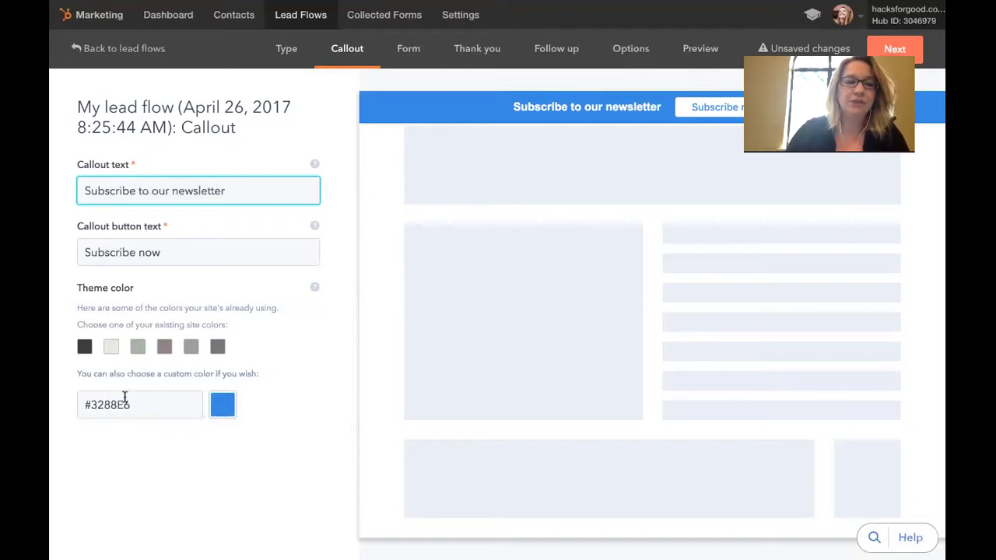
Set the banner theme colour to pink #E632CD
{"action": "left_click", "coordinate": [225, 406]}
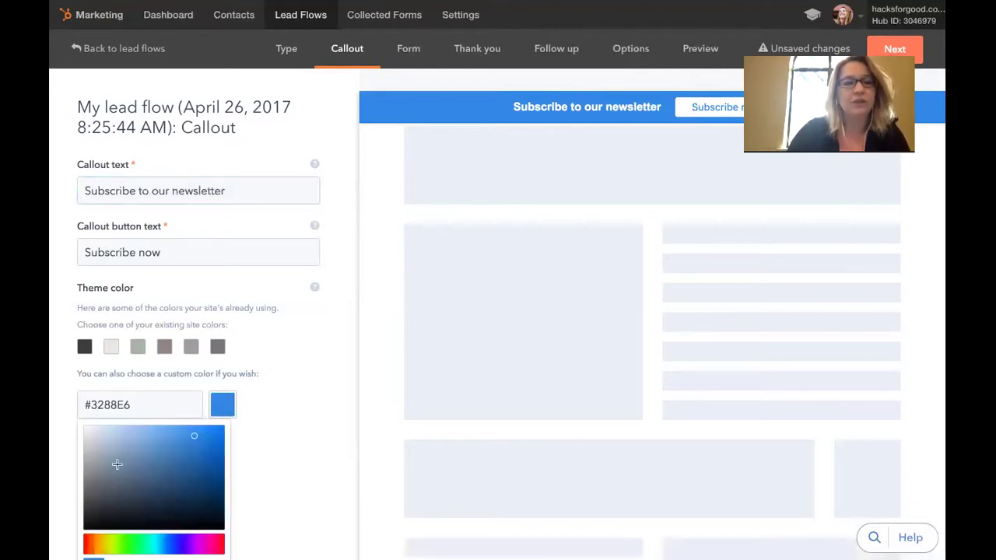
{"action": "left_click", "coordinate": [90, 546]}
{"action": "left_click", "coordinate": [163, 543]}
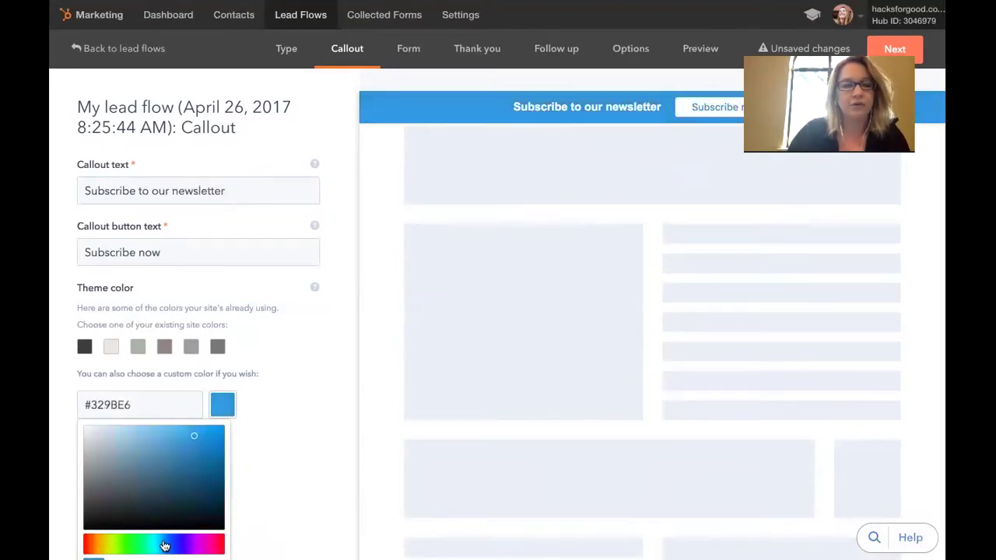
{"action": "left_click", "coordinate": [221, 545]}
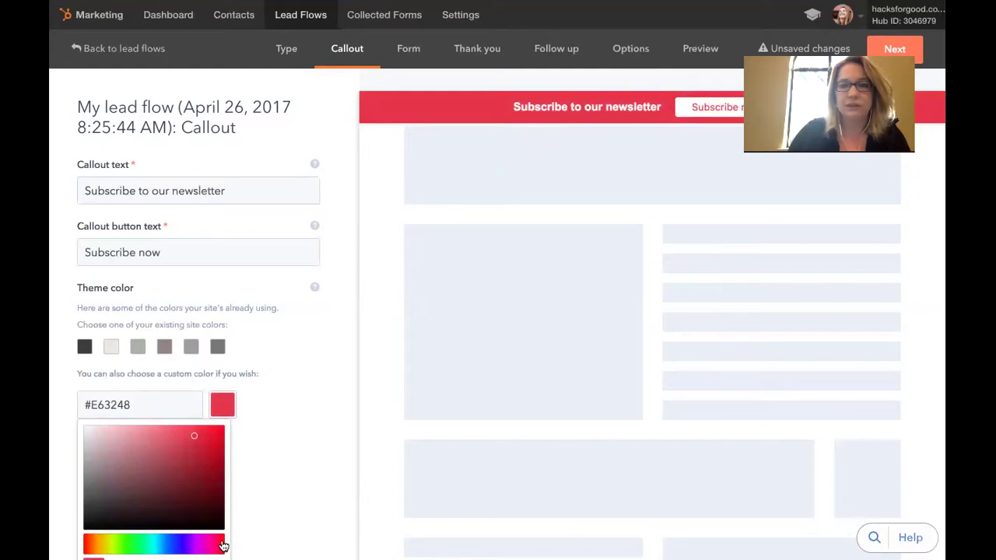
{"action": "left_click", "coordinate": [205, 547]}
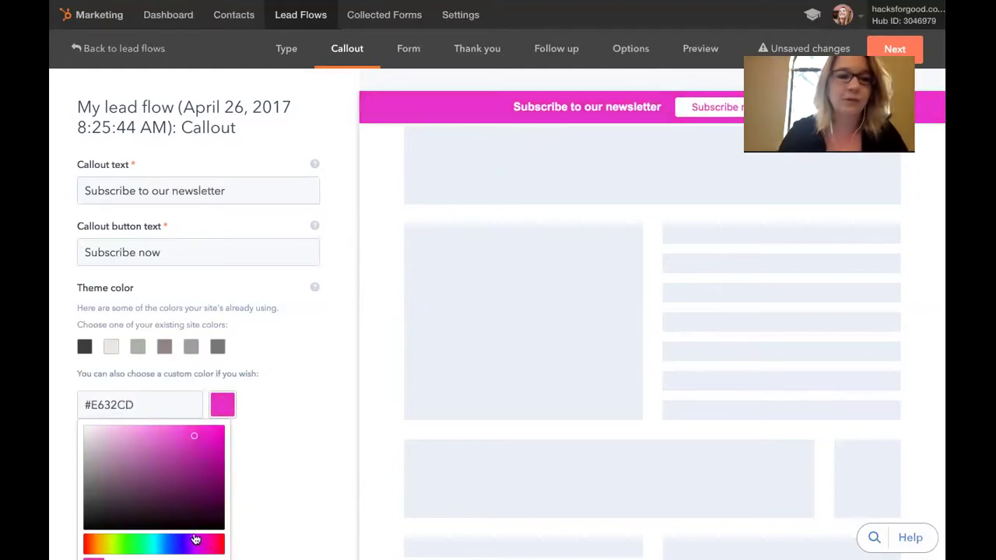
{"action": "left_click", "coordinate": [895, 49]}
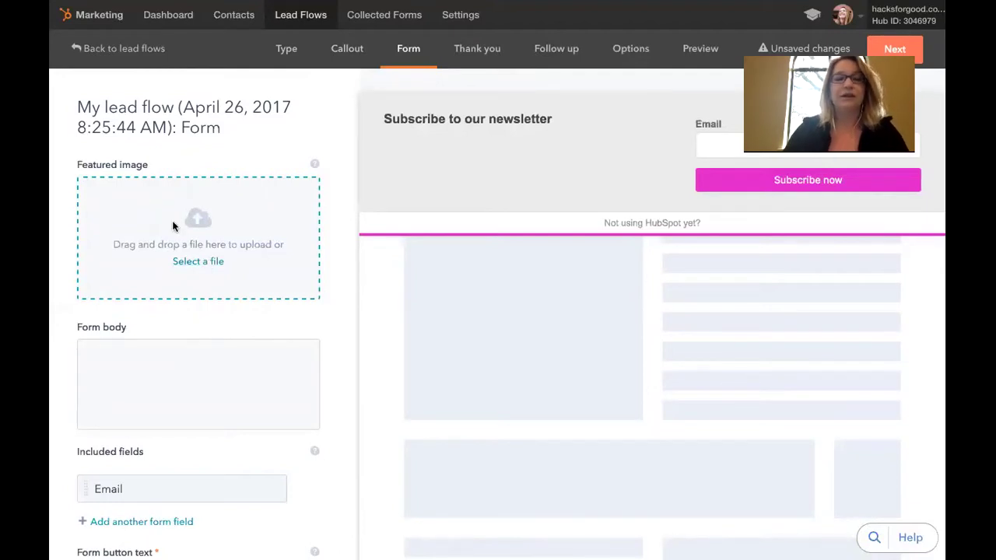
Write the form body 'Subscribe for regular organizations from the American Health Association.', fixing the Subscrib typo
{"action": "left_click", "coordinate": [165, 372]}
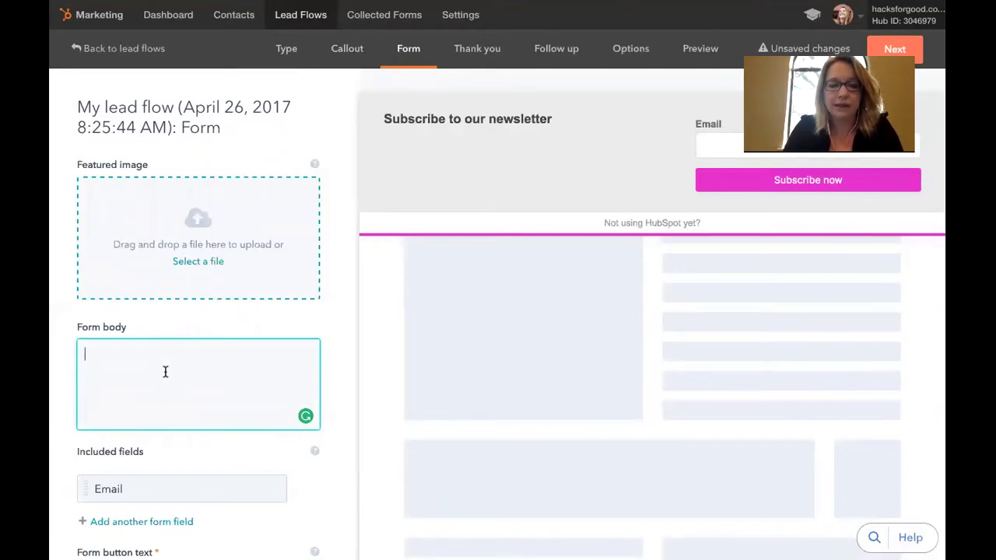
{"action": "type", "text": "Sub"}
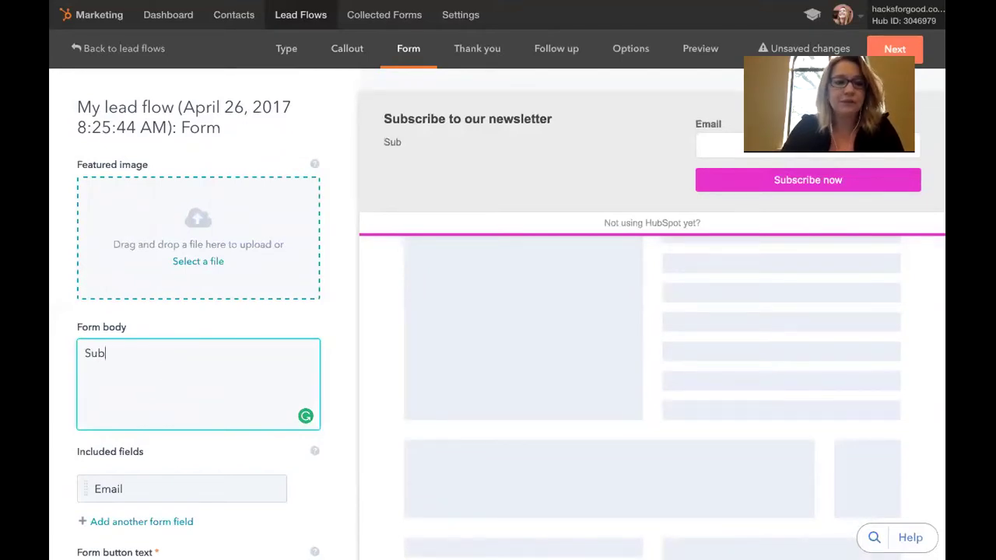
{"action": "type", "text": "scrib"}
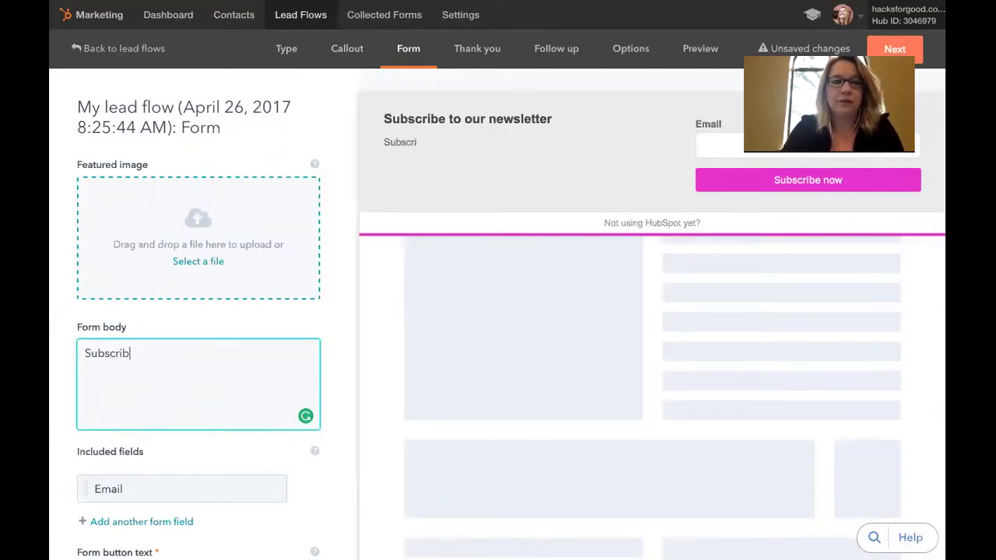
{"action": "type", "text": " for regu"}
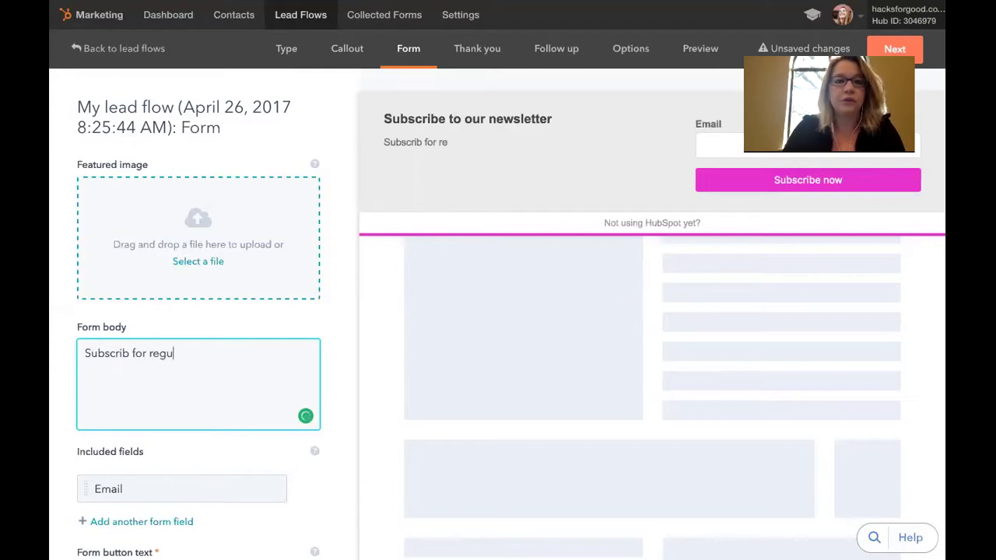
{"action": "type", "text": "lar organization"}
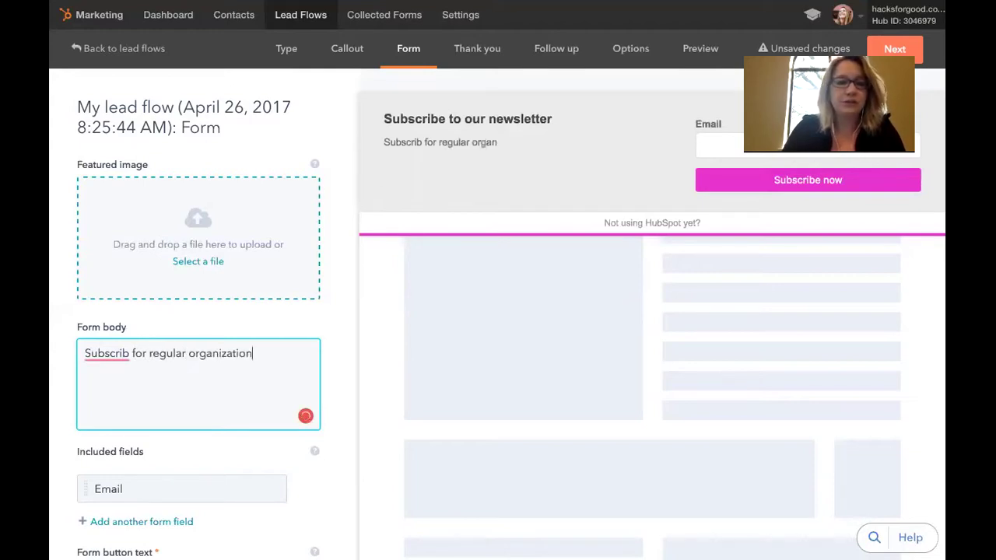
{"action": "type", "text": "s from the Americ"}
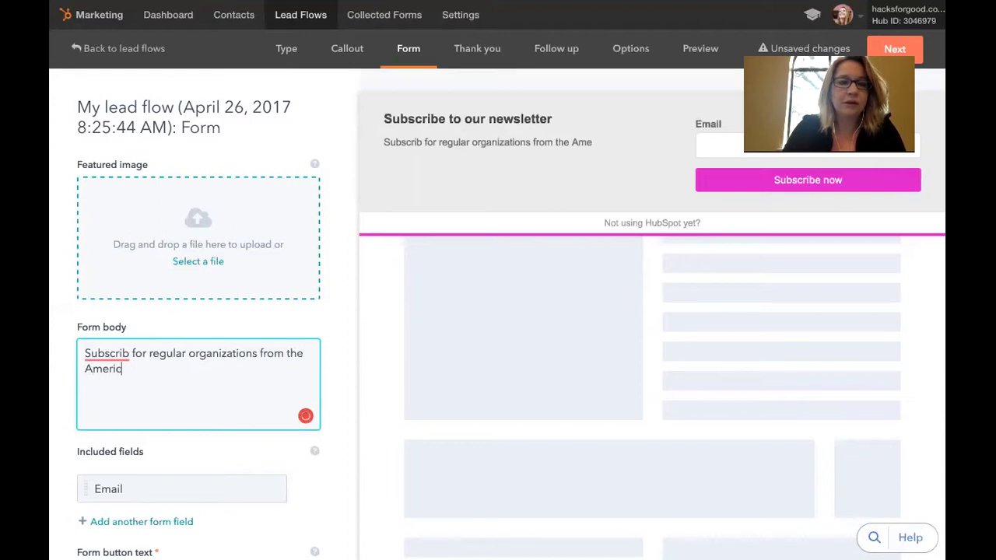
{"action": "type", "text": "an Health Association"}
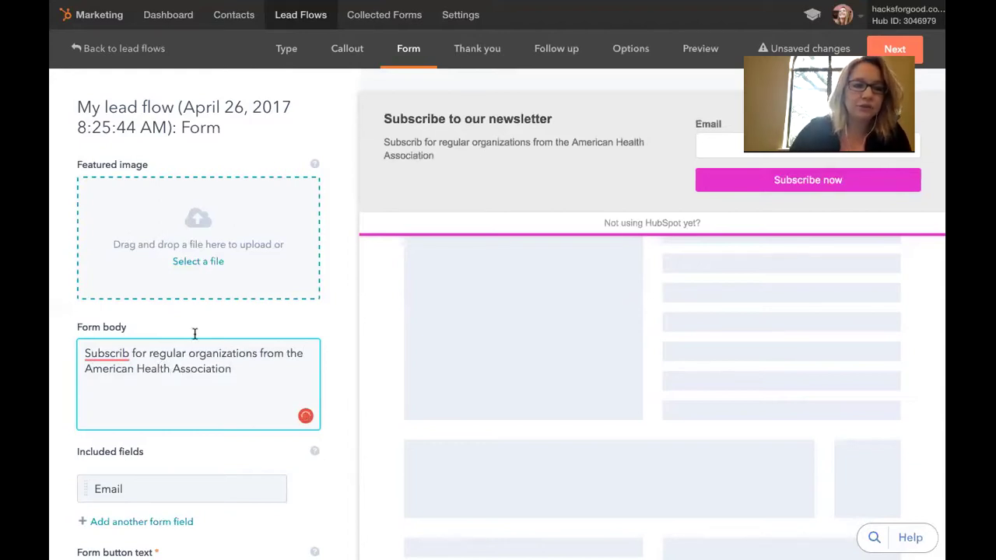
{"action": "type", "text": "."}
{"action": "right_click", "coordinate": [130, 352]}
{"action": "left_click", "coordinate": [133, 373]}
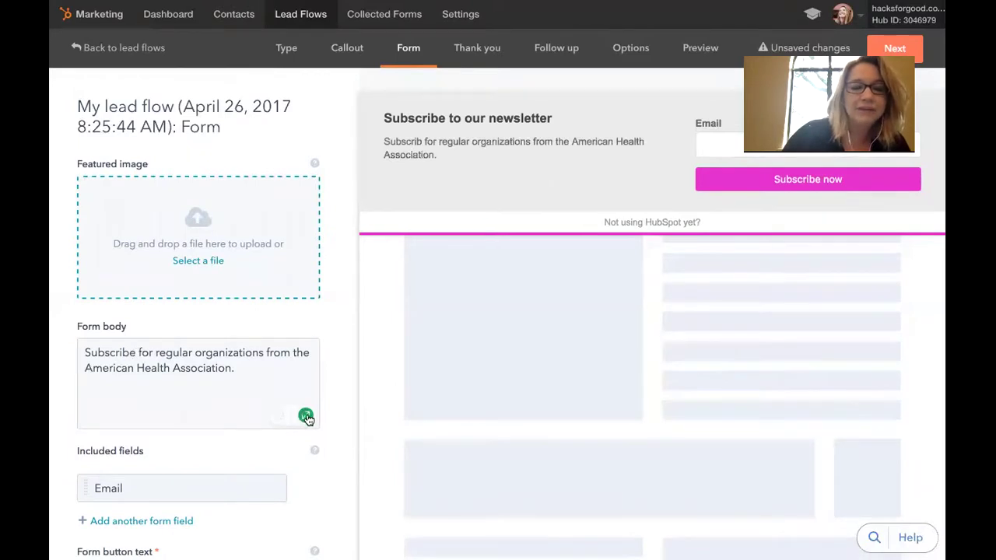
{"action": "left_click", "coordinate": [119, 353]}
{"action": "left_click", "coordinate": [84, 352]}
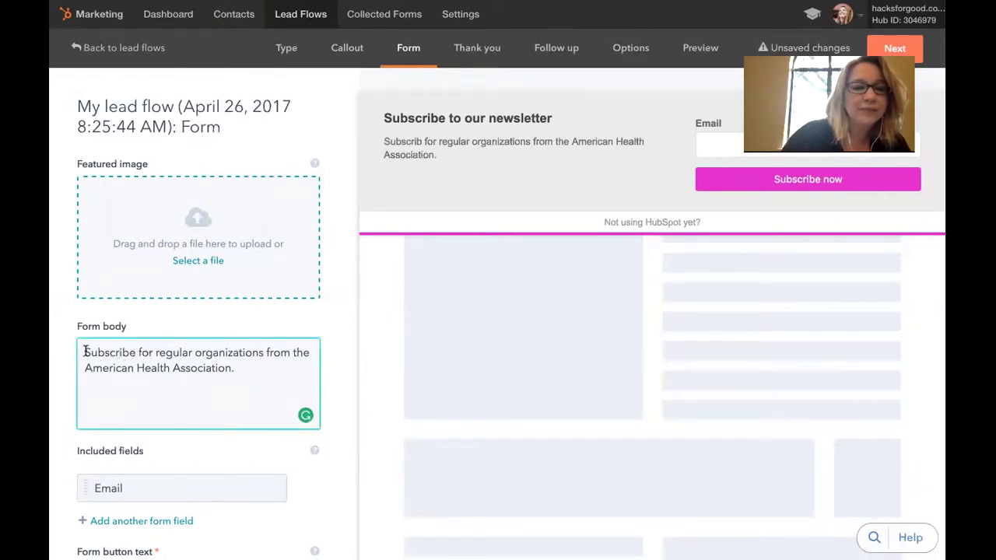
{"action": "double_click", "coordinate": [126, 352]}
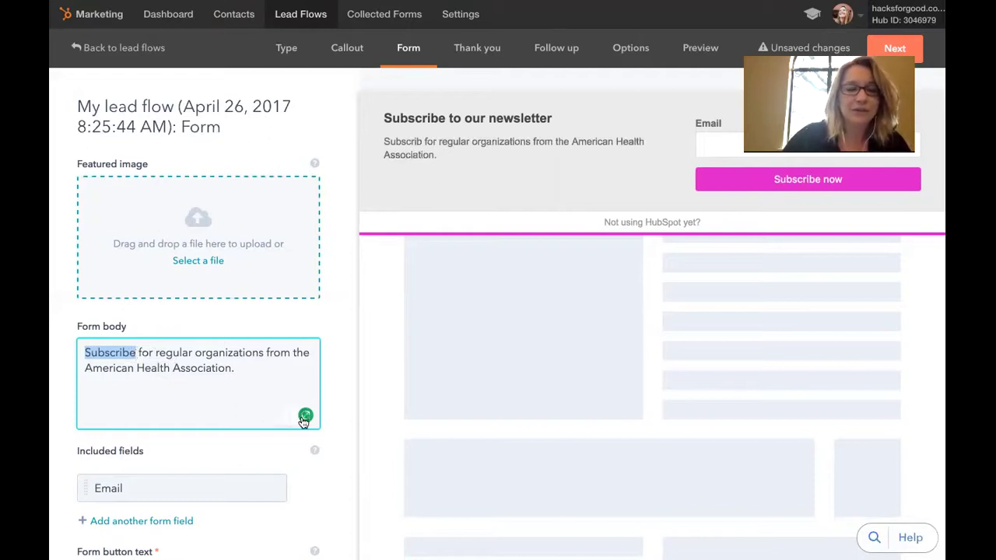
{"action": "left_click", "coordinate": [132, 351]}
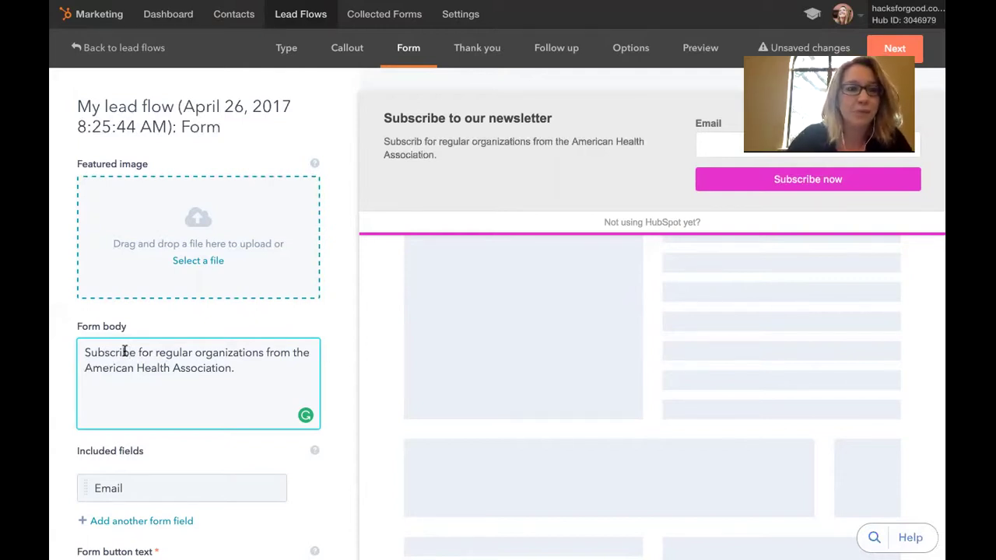
{"action": "scroll", "coordinate": [160, 379], "scroll_direction": "down", "scroll_amount": 3}
{"action": "scroll", "coordinate": [160, 379], "scroll_direction": "up", "scroll_amount": 3}
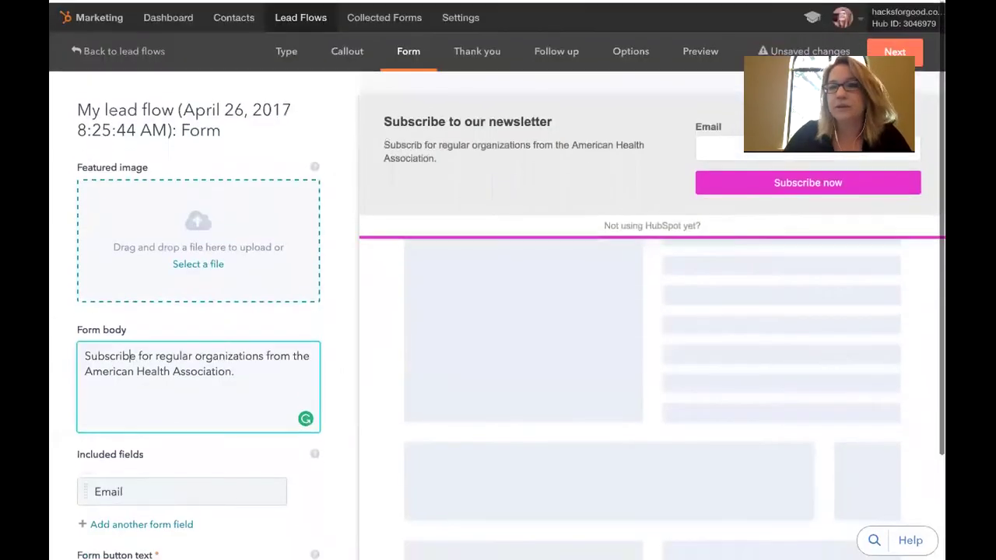
{"action": "left_click", "coordinate": [884, 45]}
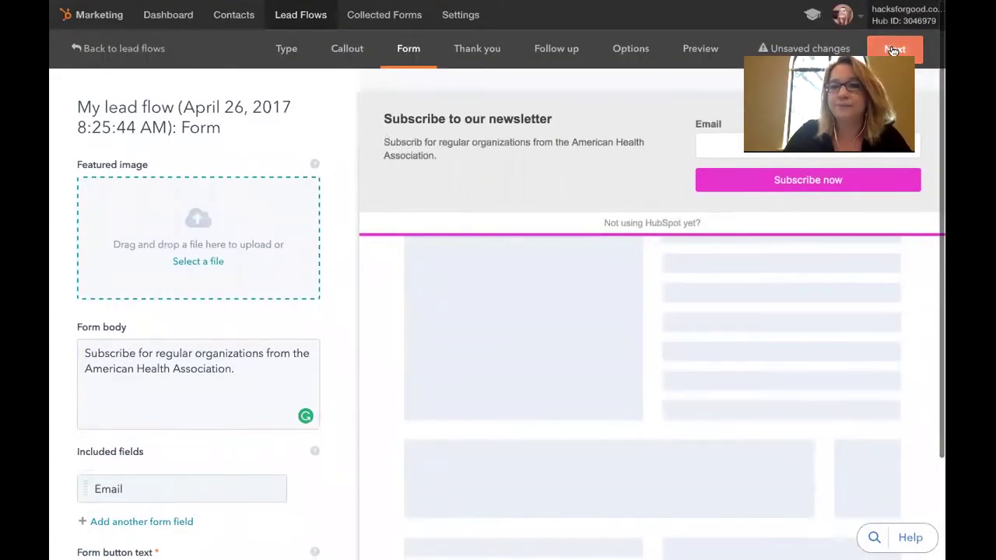
Replace the default thank-you text with 'Thank you for subscribing. We promise to send you interesting information about our cause.'
{"action": "left_click", "coordinate": [272, 192]}
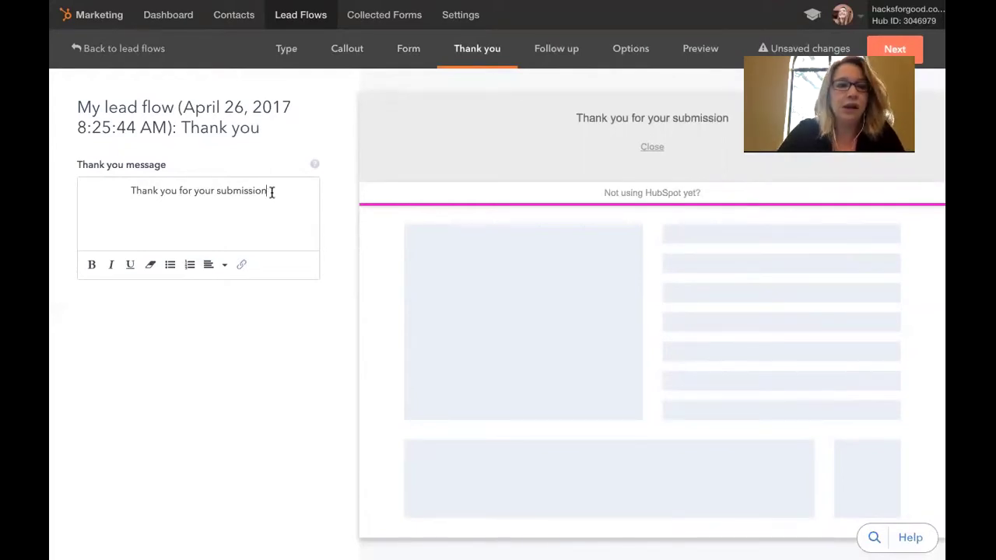
{"action": "key", "text": "BackSpace"}
{"action": "key", "text": "BackSpace"}
{"action": "key", "text": "BackSpace"}
{"action": "key", "text": "BackSpace"}
{"action": "key", "text": "BackSpace"}
{"action": "key", "text": "BackSpace"}
{"action": "key", "text": "BackSpace"}
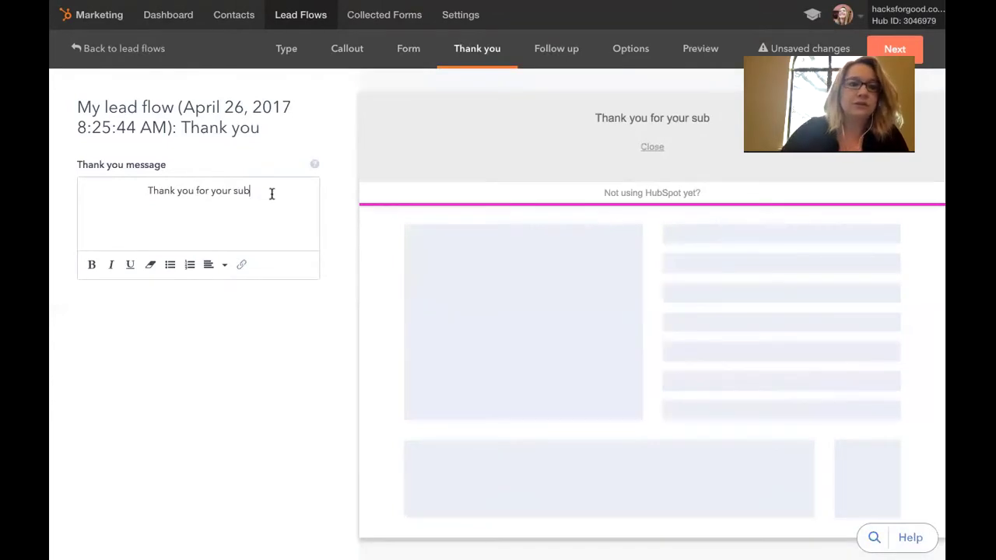
{"action": "mouse_move", "coordinate": [222, 189]}
{"action": "left_mouse_down"}
{"action": "mouse_move", "coordinate": [207, 189]}
{"action": "mouse_move", "coordinate": [210, 178]}
{"action": "left_mouse_up"}
{"action": "key", "text": "BackSpace"}
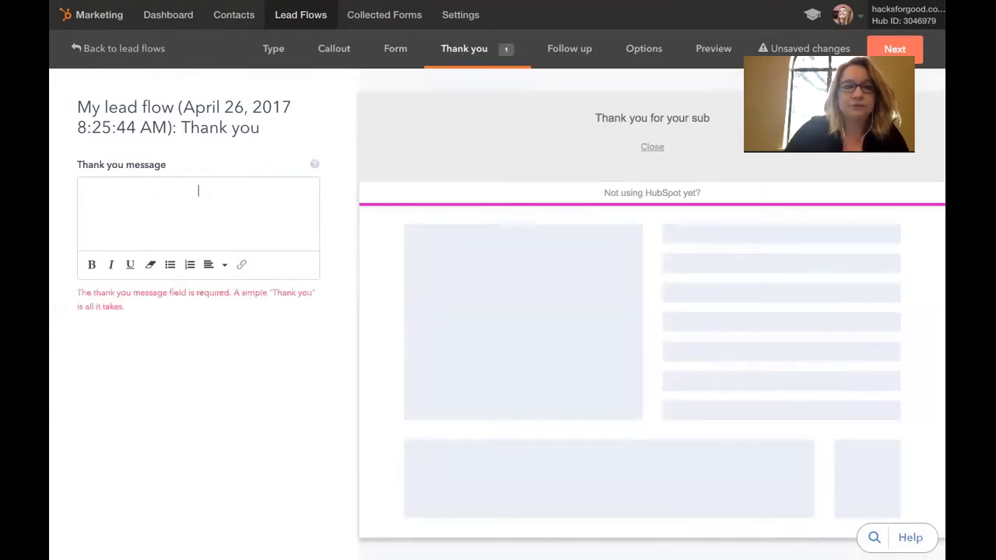
{"action": "type", "text": "Thank fo"}
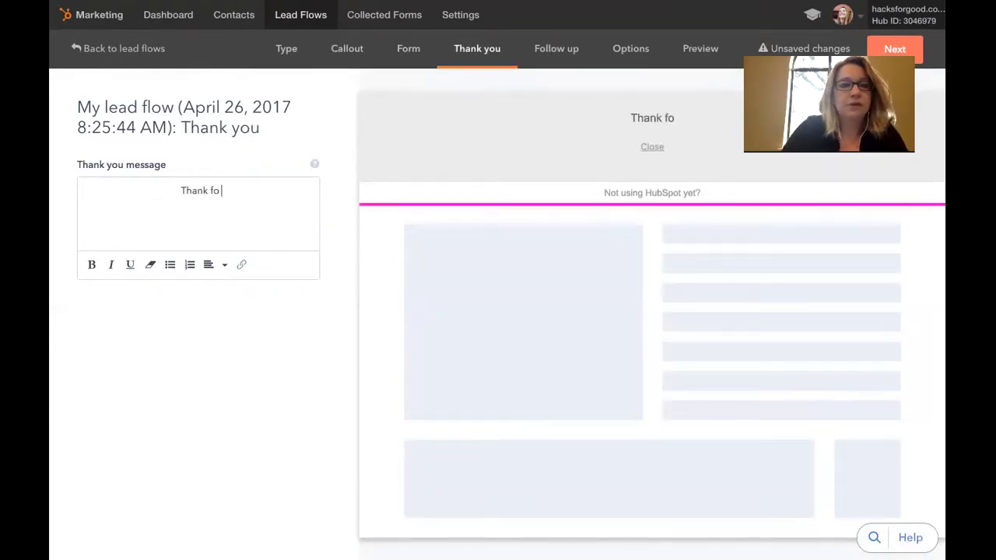
{"action": "key", "text": "BackSpace"}
{"action": "key", "text": "BackSpace"}
{"action": "type", "text": "you for subsc"}
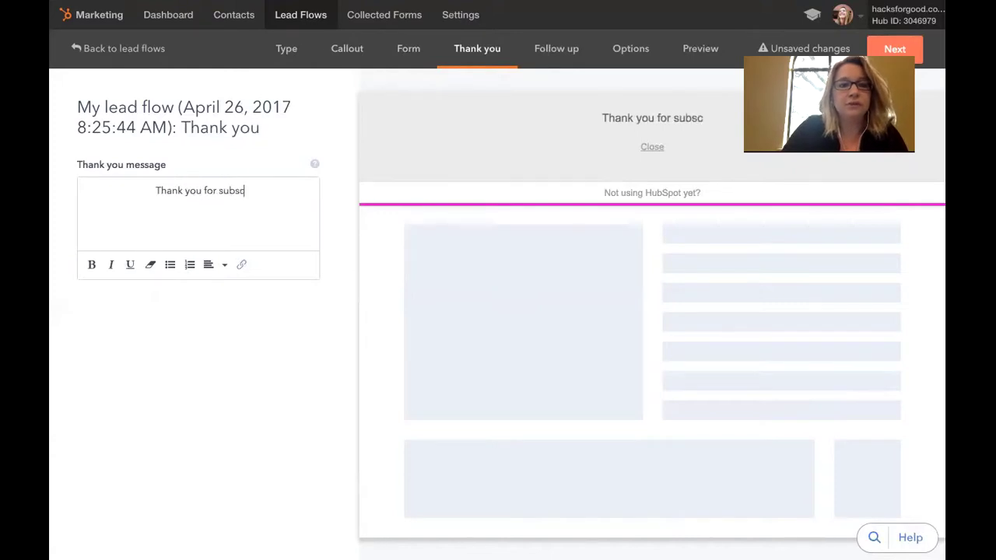
{"action": "type", "text": "ribing. We "}
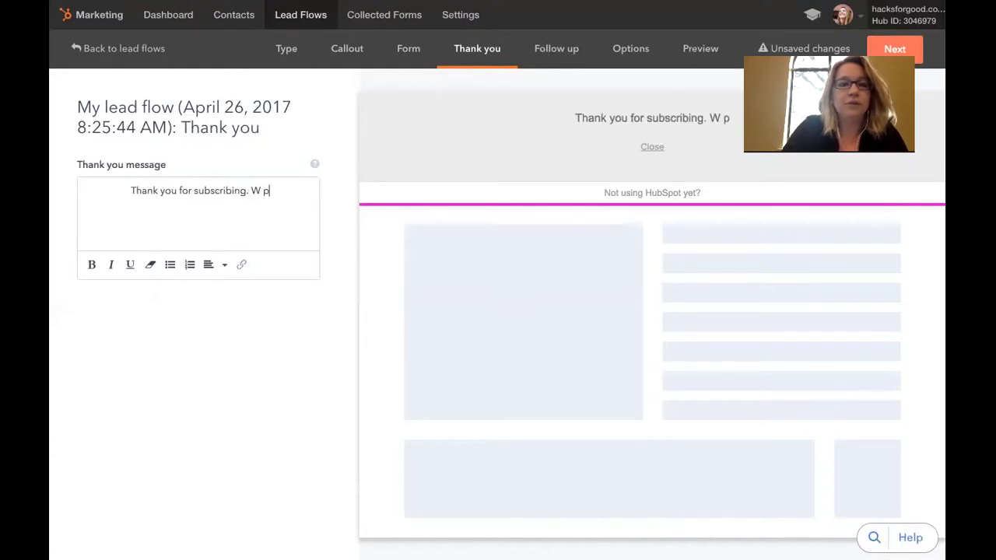
{"action": "type", "text": "promise to s"}
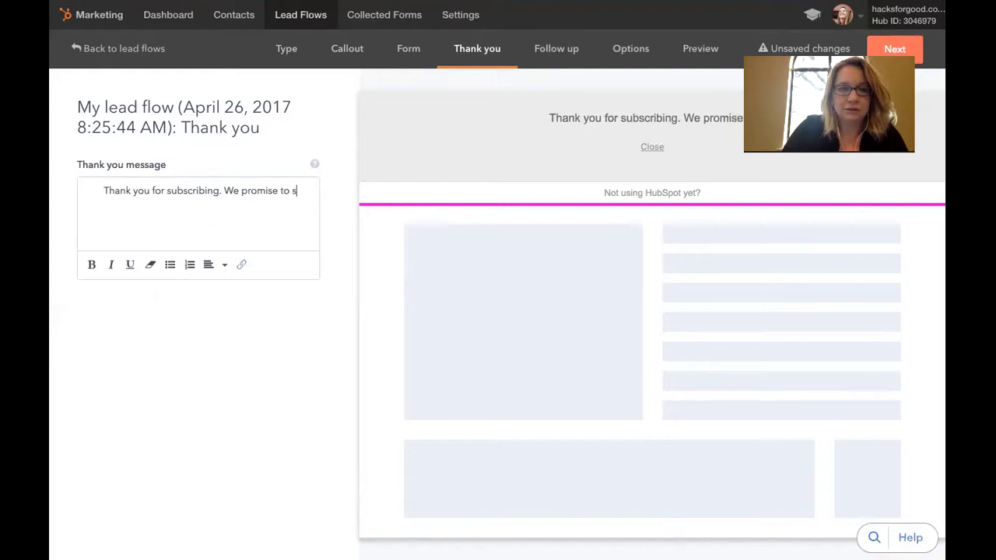
{"action": "type", "text": "end you interestin"}
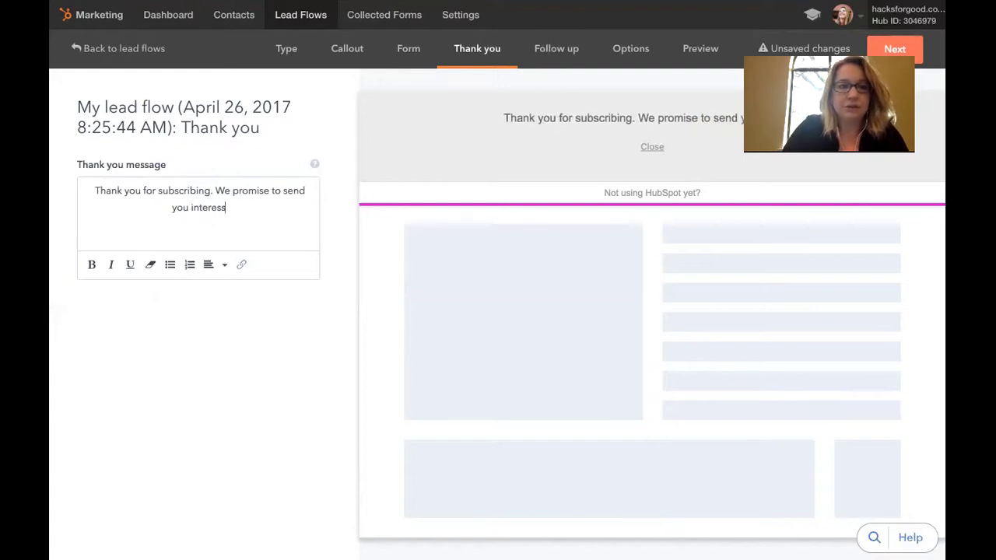
{"action": "type", "text": "g i"}
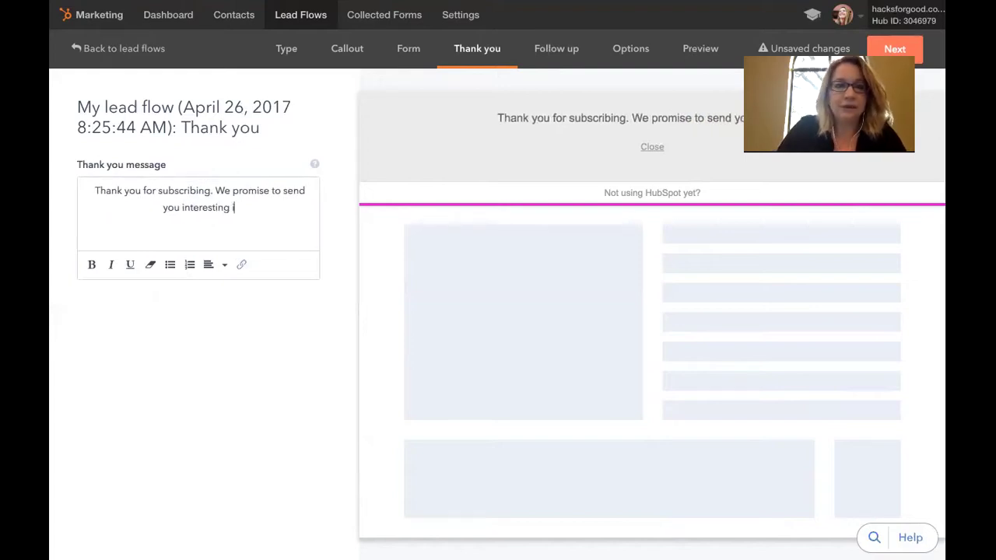
{"action": "type", "text": "nformation about our cause."}
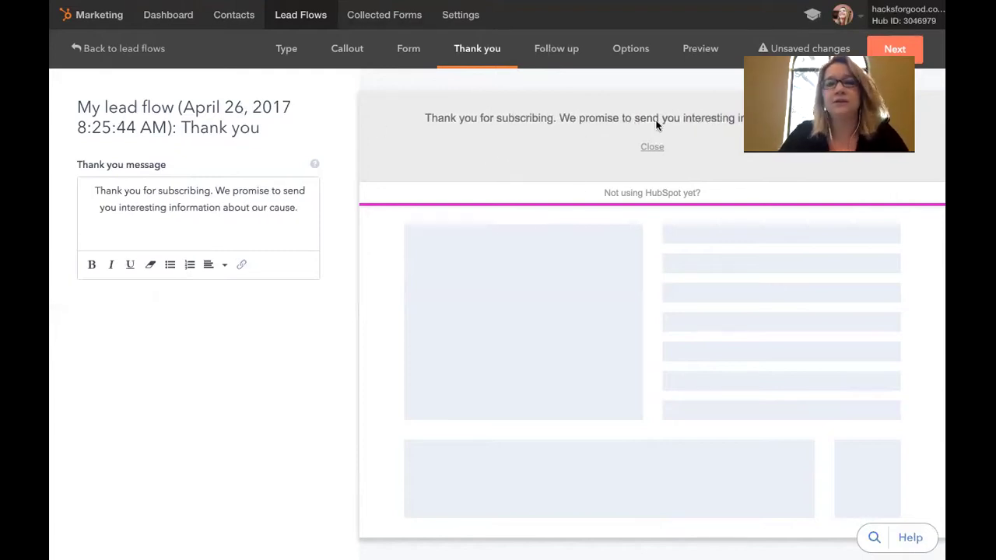
In Lead Flow Options, add the 'On 50% page scroll' trigger next to the 7-second timer
{"action": "left_click", "coordinate": [895, 48]}
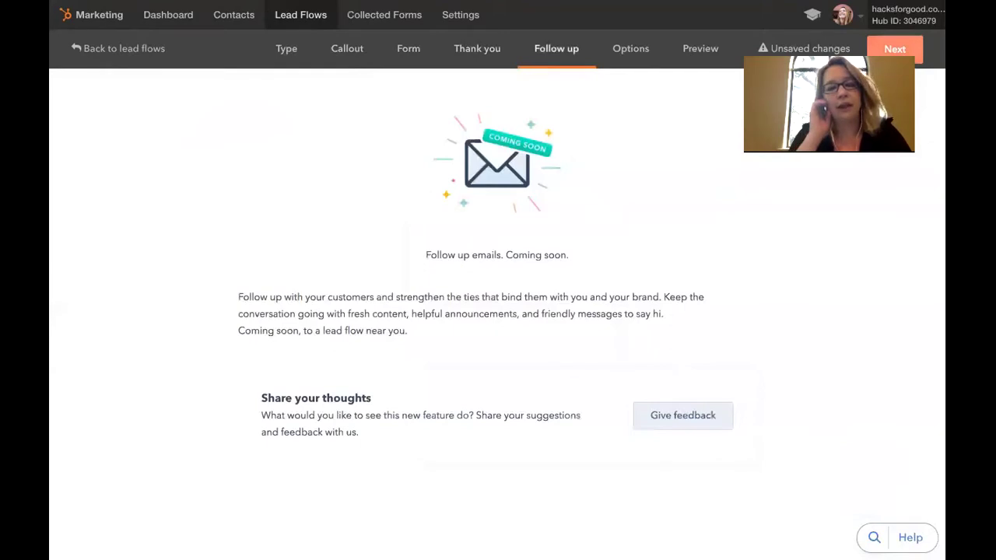
{"action": "left_click", "coordinate": [895, 48]}
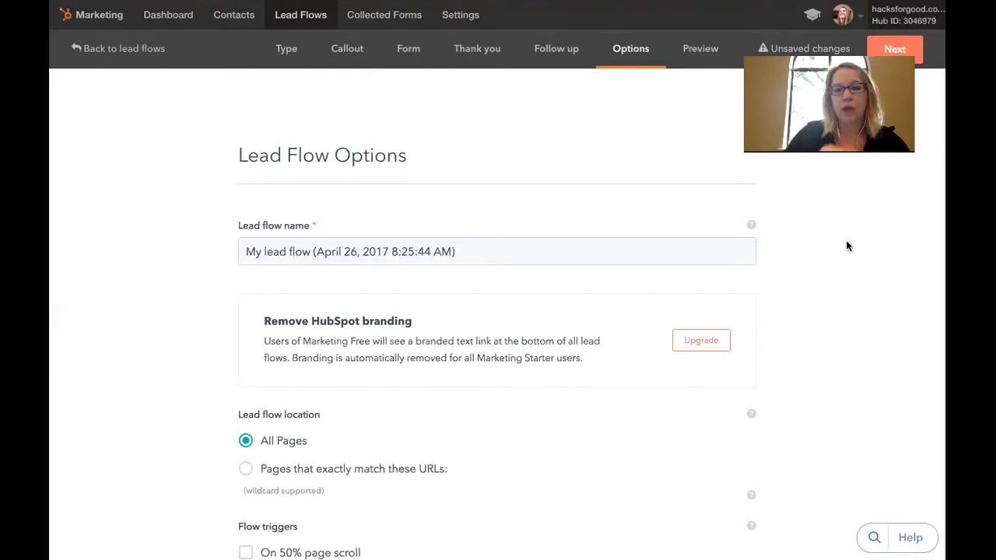
{"action": "scroll", "coordinate": [848, 247], "scroll_direction": "down", "scroll_amount": 3}
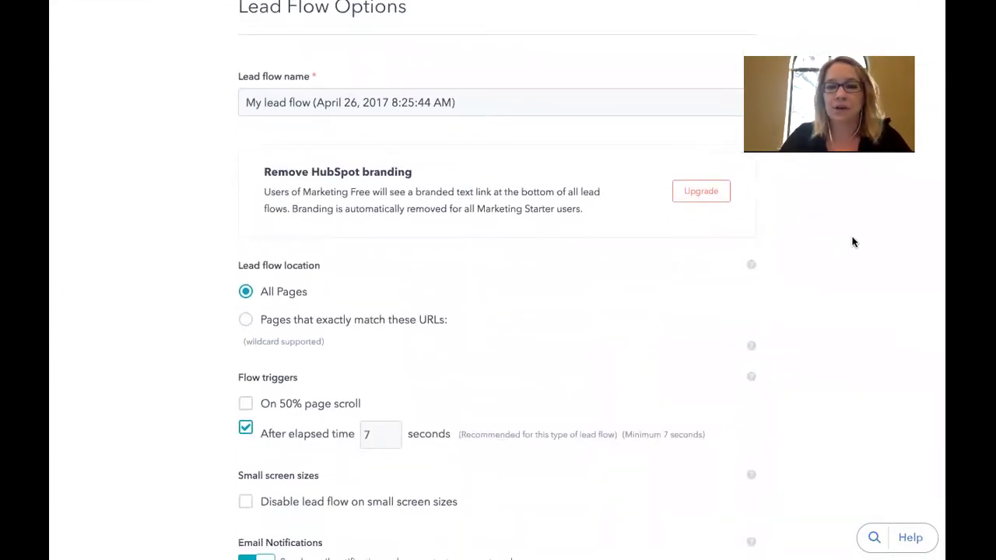
{"action": "scroll", "coordinate": [565, 316], "scroll_direction": "down", "scroll_amount": 3}
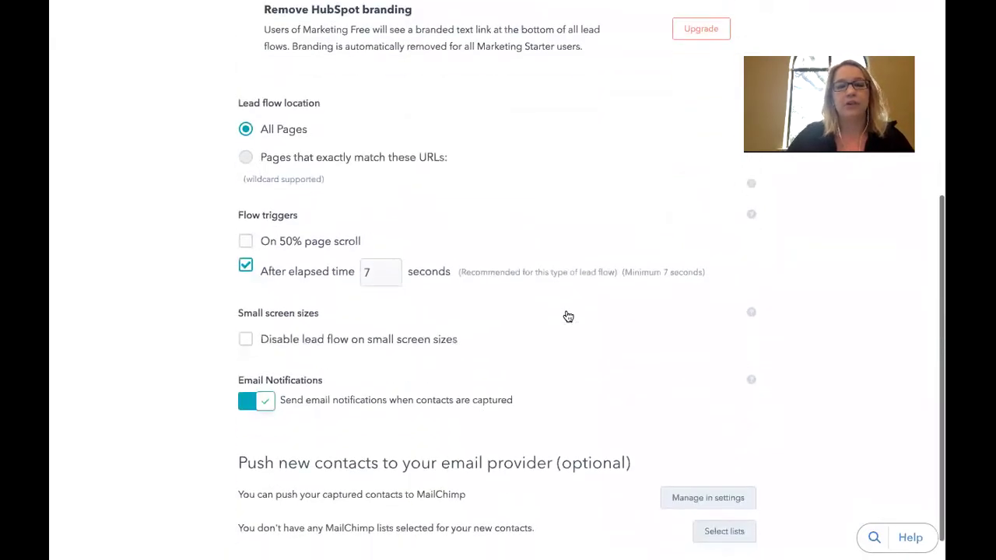
{"action": "scroll", "coordinate": [471, 276], "scroll_direction": "down", "scroll_amount": 1}
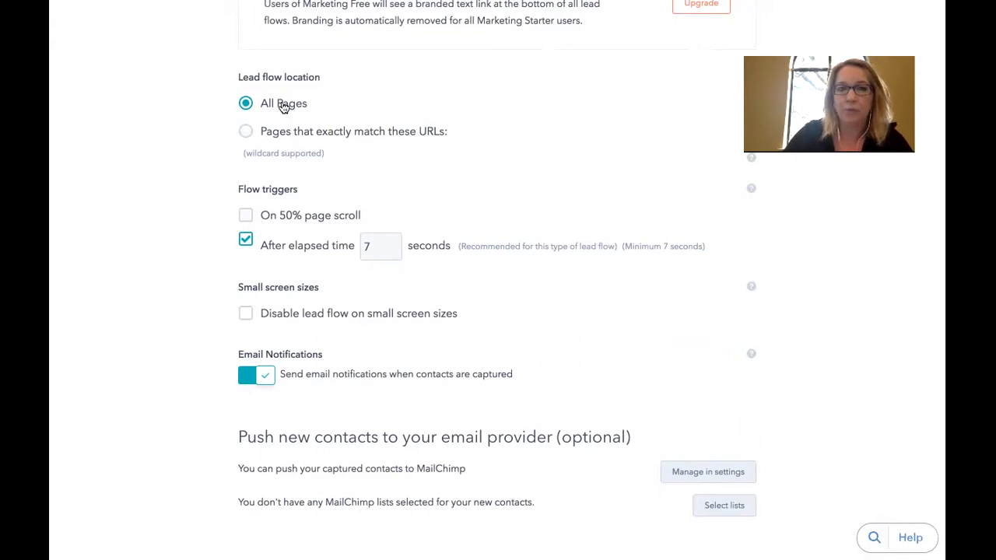
{"action": "scroll", "coordinate": [311, 111], "scroll_direction": "up", "scroll_amount": 4}
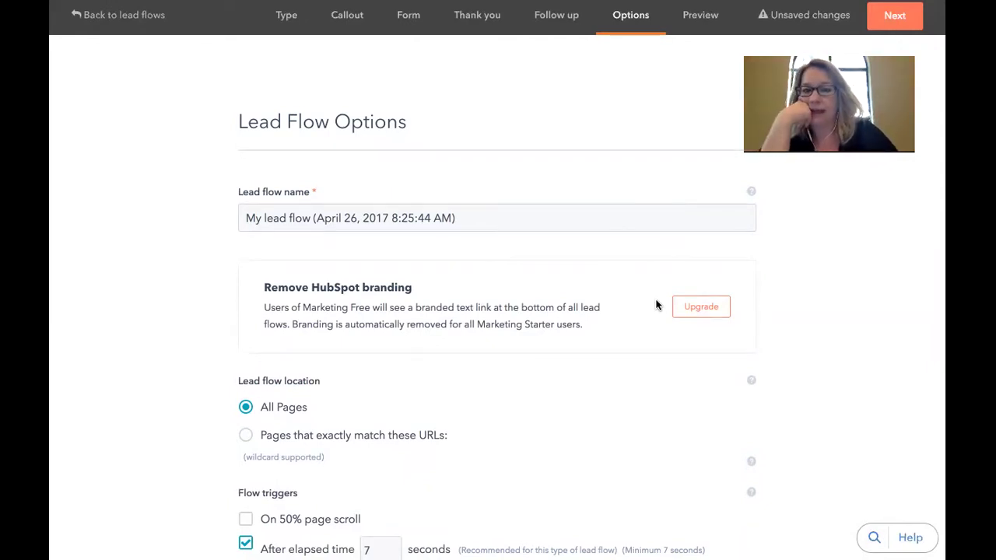
{"action": "scroll", "coordinate": [655, 315], "scroll_direction": "down", "scroll_amount": 3}
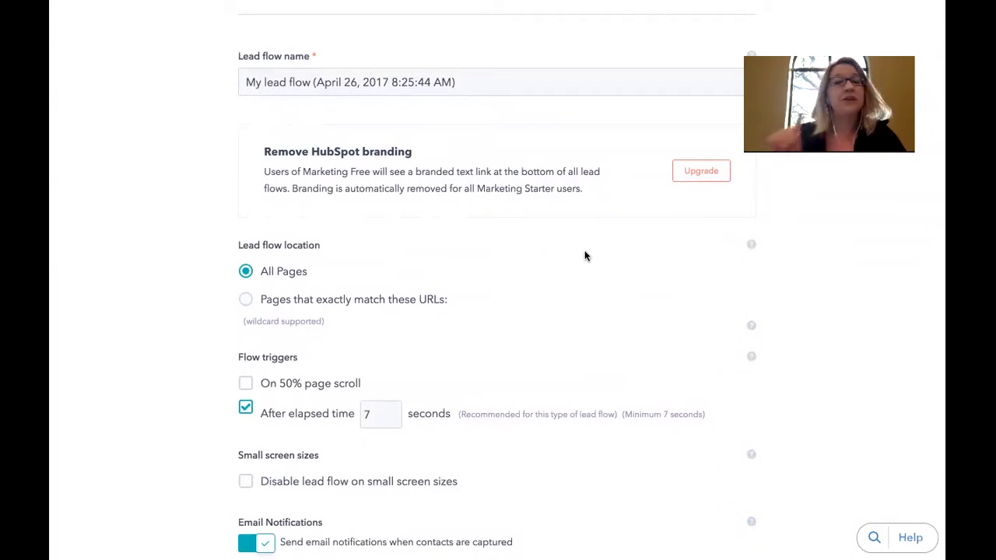
{"action": "scroll", "coordinate": [565, 256], "scroll_direction": "down", "scroll_amount": 1}
{"action": "left_click", "coordinate": [246, 342]}
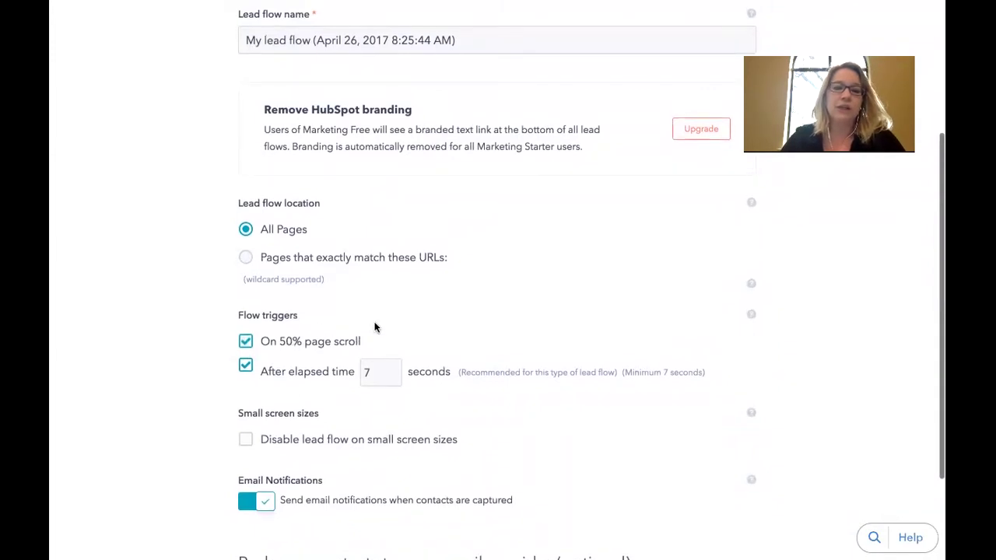
{"action": "scroll", "coordinate": [448, 332], "scroll_direction": "down", "scroll_amount": 3}
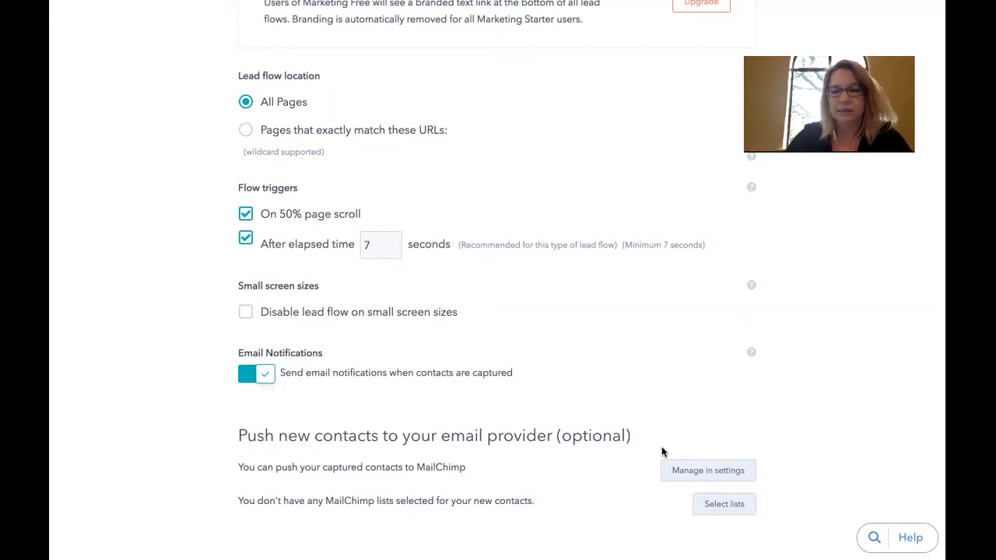
Choose MailChimp as the email provider in the sync settings and save it
{"action": "left_click", "coordinate": [732, 470]}
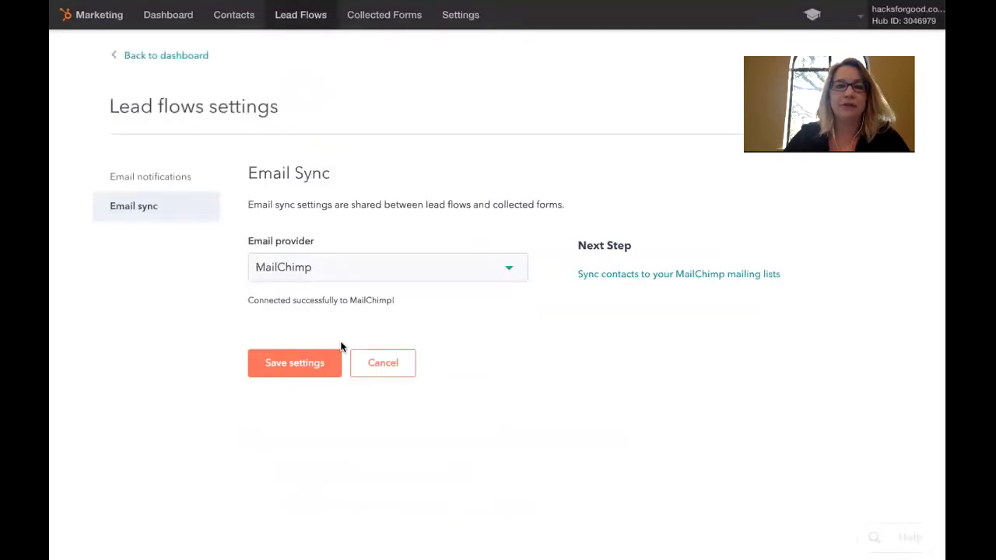
{"action": "left_click", "coordinate": [509, 272]}
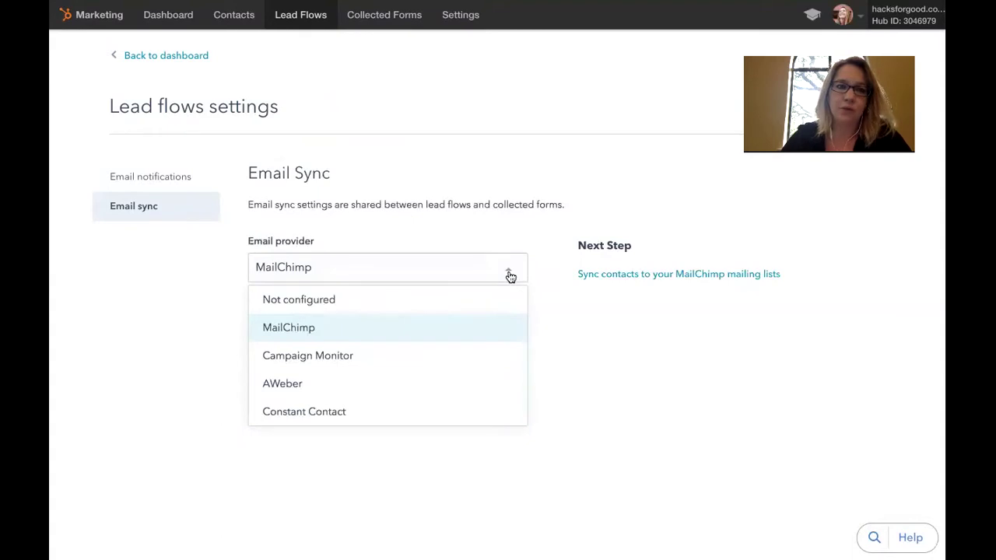
{"action": "left_click", "coordinate": [339, 328]}
{"action": "left_click", "coordinate": [319, 359]}
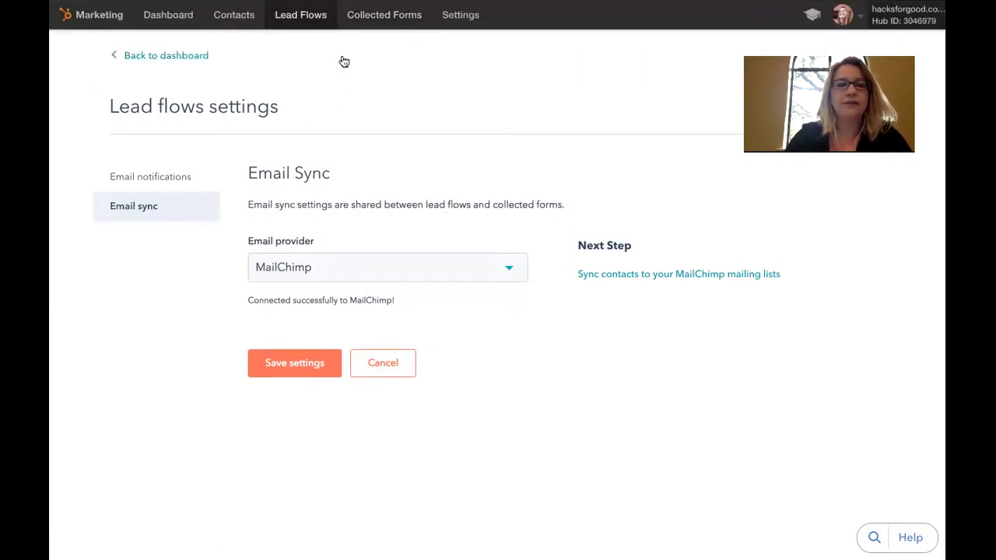
{"action": "left_click", "coordinate": [298, 32]}
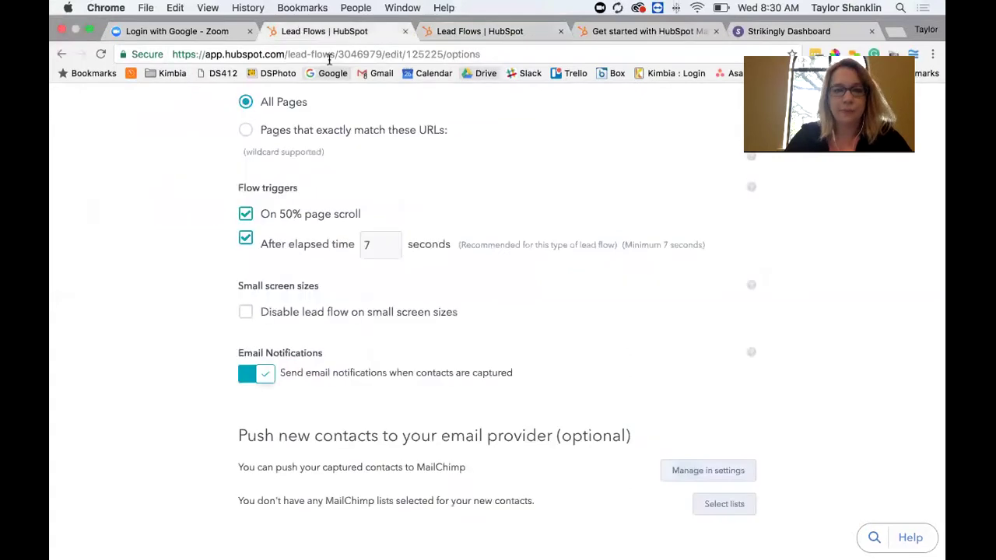
Send the flow's new contacts to the Website Subscribers MailChimp list
{"action": "left_click", "coordinate": [724, 504]}
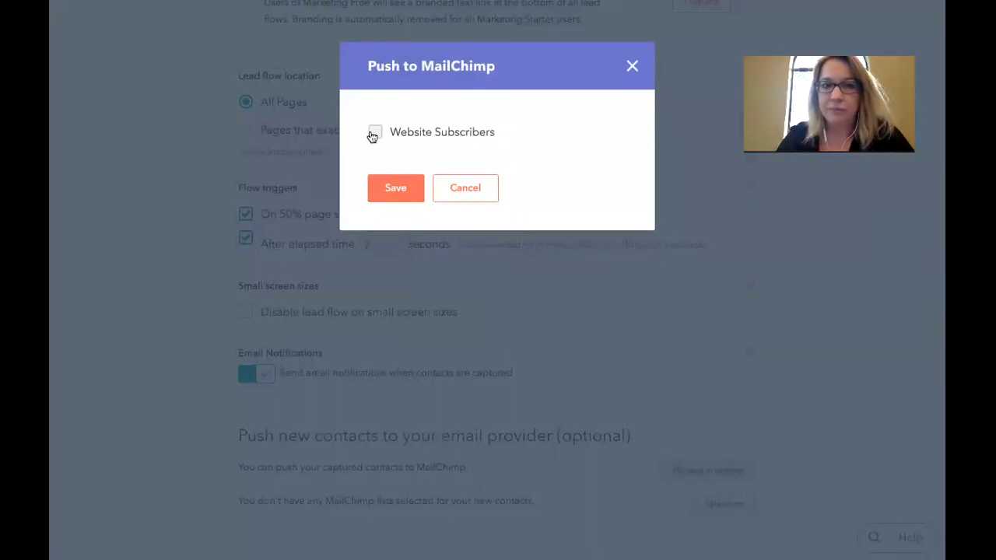
{"action": "left_click", "coordinate": [372, 136]}
{"action": "left_click", "coordinate": [398, 191]}
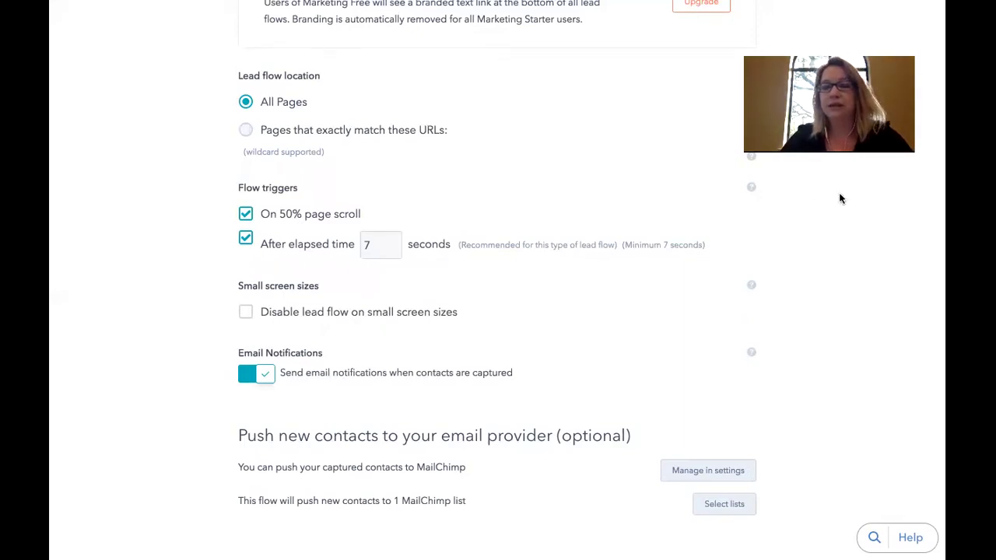
{"action": "scroll", "coordinate": [840, 195], "scroll_direction": "up", "scroll_amount": 5}
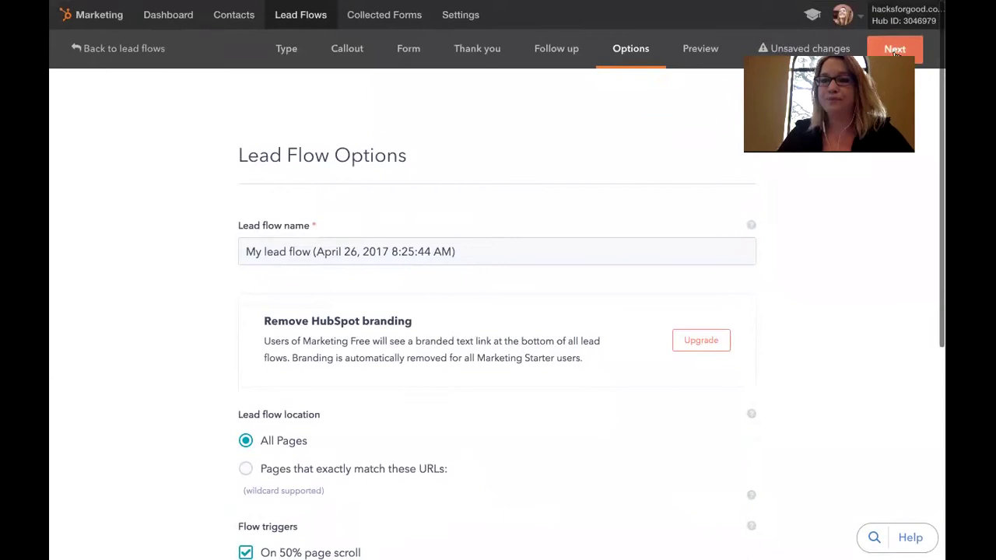
Preview the lead flow in tablet and phone views, leaving it enabled on mobile devices
{"action": "left_click", "coordinate": [895, 49]}
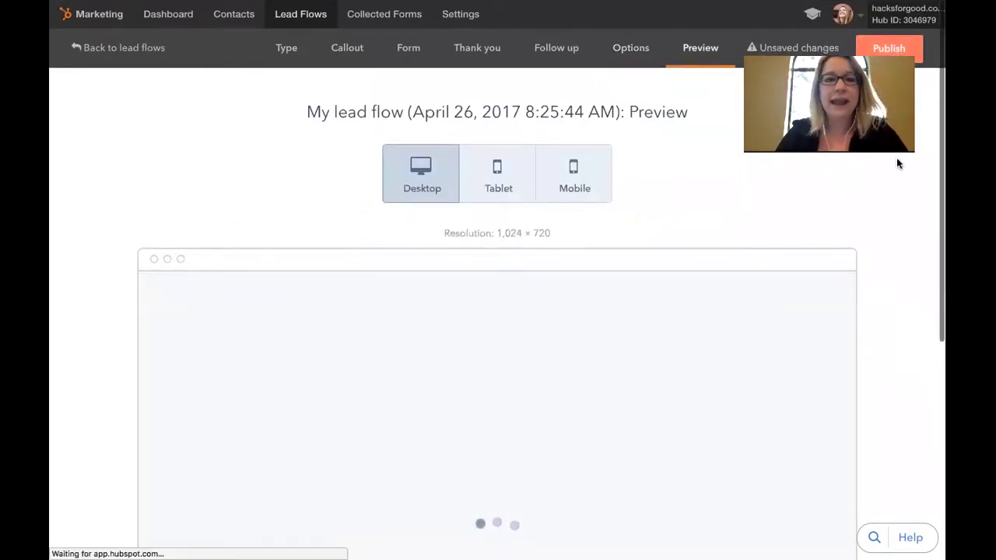
{"action": "scroll", "coordinate": [879, 160], "scroll_direction": "down", "scroll_amount": 1}
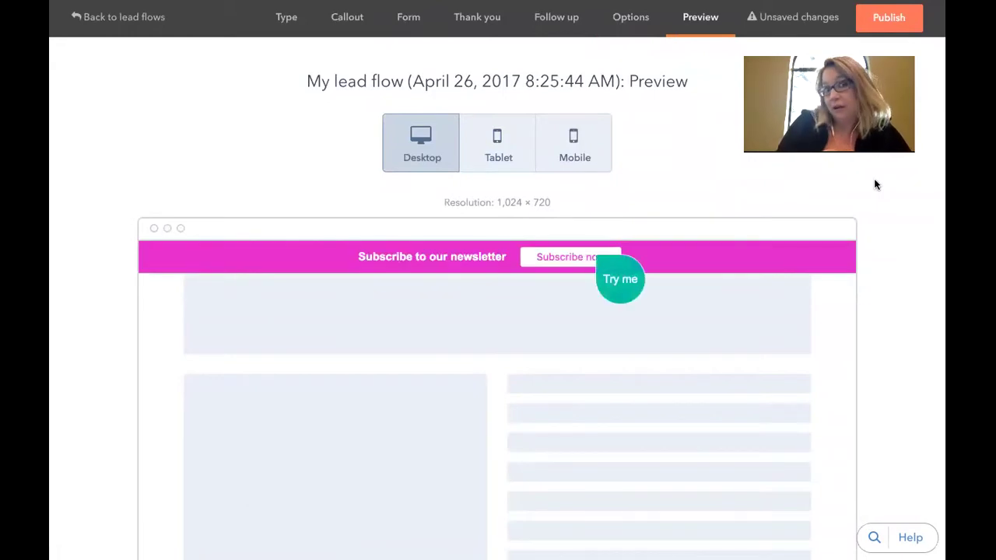
{"action": "left_click", "coordinate": [498, 151]}
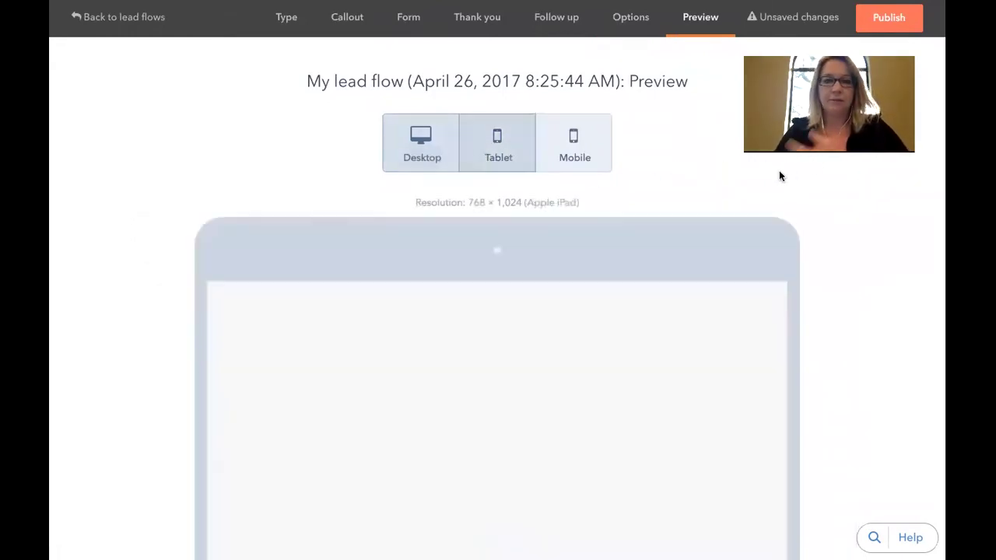
{"action": "left_click", "coordinate": [590, 139]}
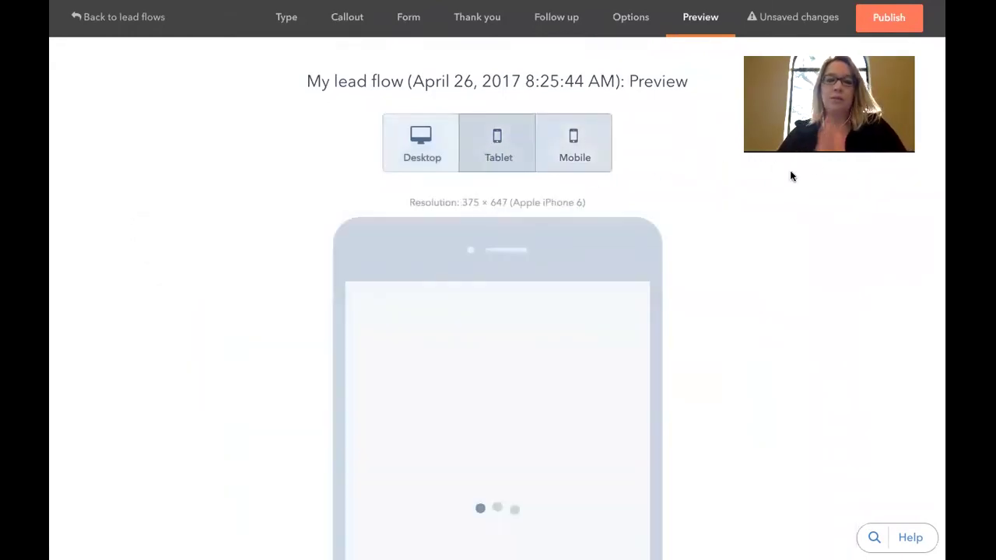
{"action": "scroll", "coordinate": [800, 185], "scroll_direction": "down", "scroll_amount": 3}
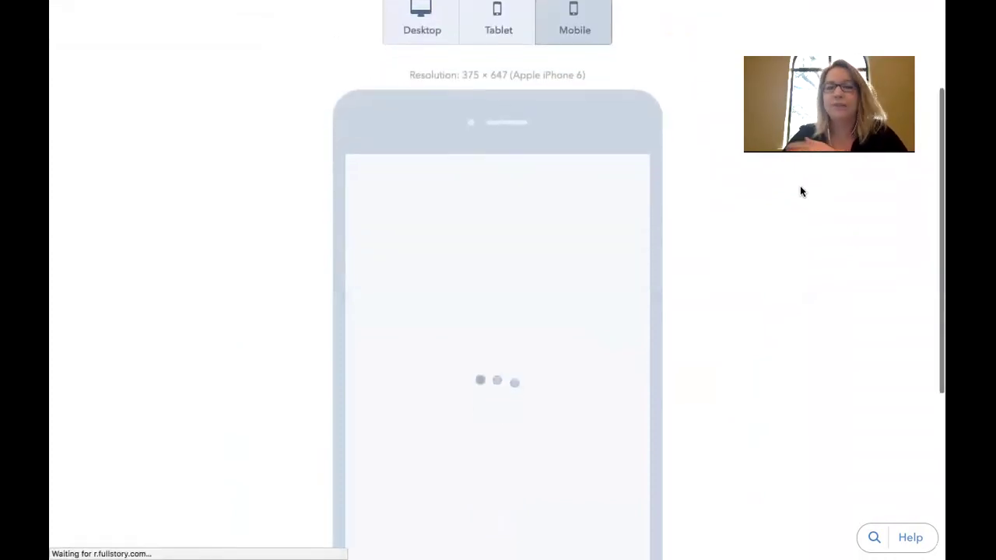
{"action": "scroll", "coordinate": [800, 192], "scroll_direction": "down", "scroll_amount": 5}
{"action": "scroll", "coordinate": [800, 191], "scroll_direction": "up", "scroll_amount": 4}
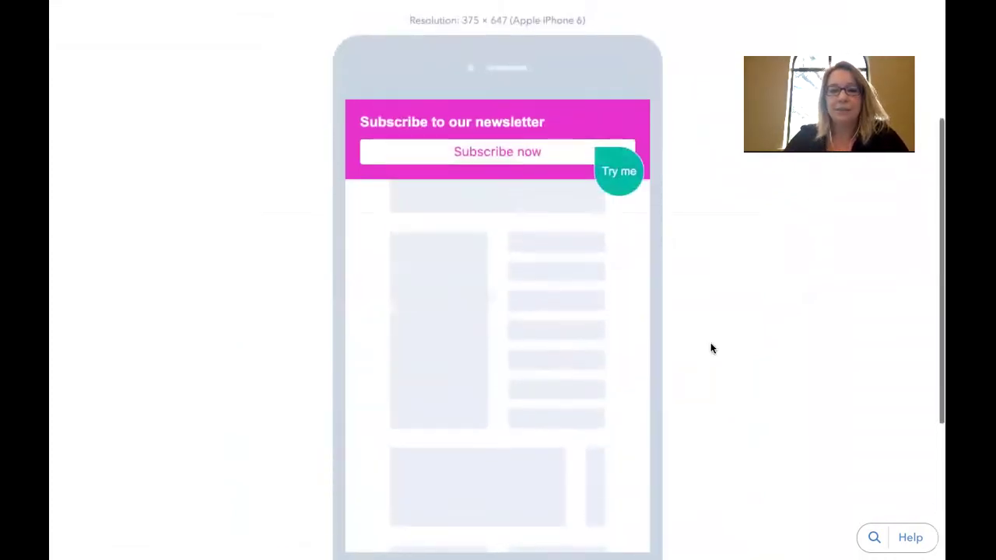
{"action": "scroll", "coordinate": [407, 409], "scroll_direction": "down", "scroll_amount": 3}
{"action": "left_click", "coordinate": [393, 427]}
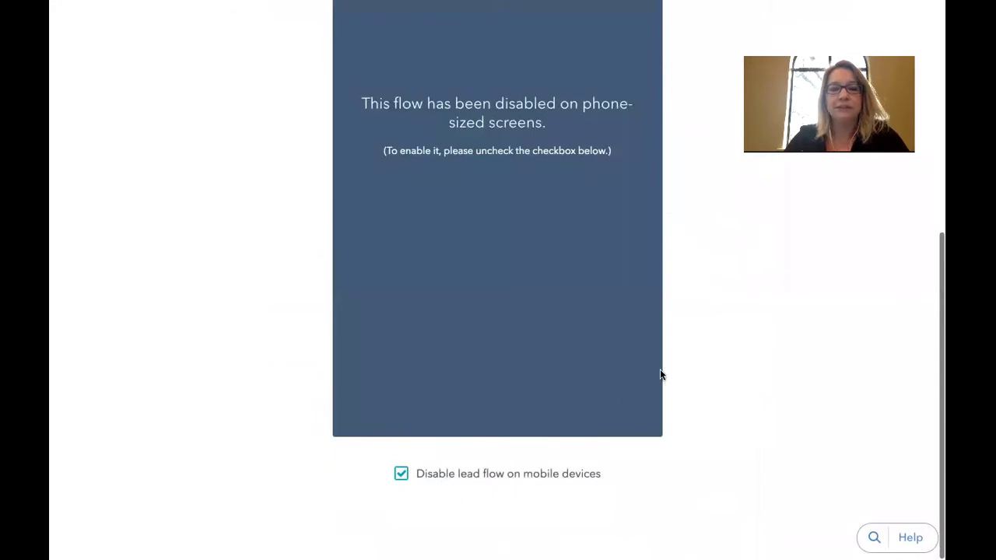
{"action": "left_click", "coordinate": [400, 476]}
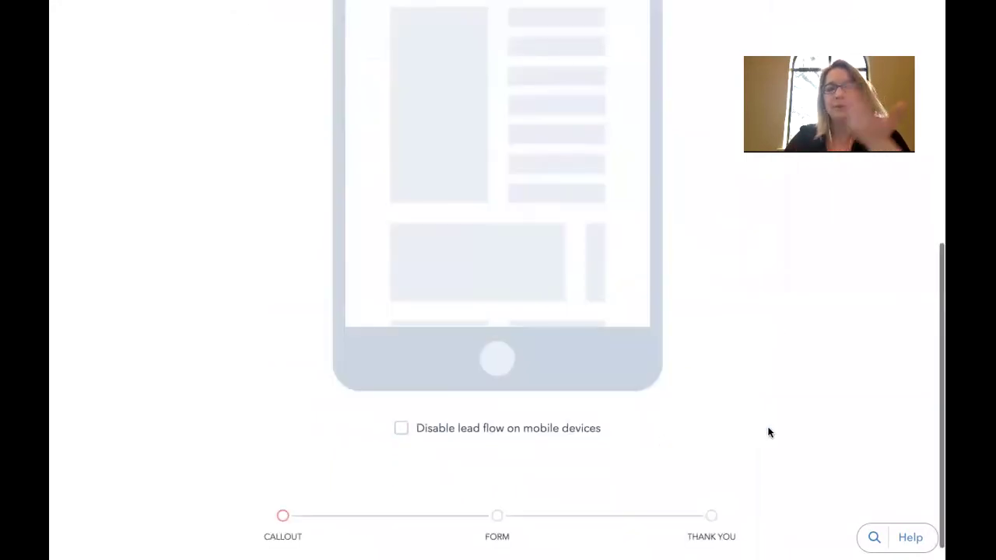
{"action": "scroll", "coordinate": [767, 432], "scroll_direction": "up", "scroll_amount": 7}
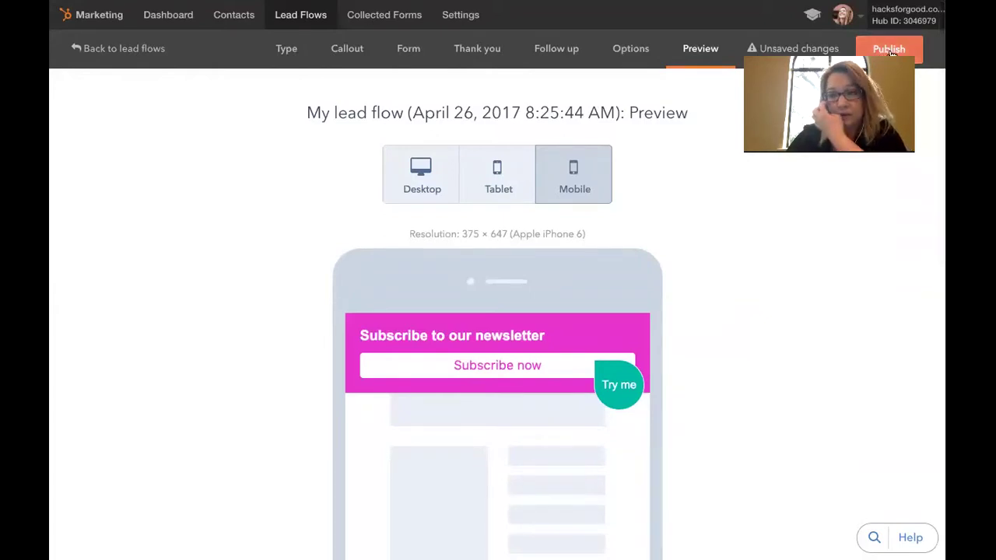
Publish the newsletter lead flow live and return to the Lead flows list
{"action": "left_click", "coordinate": [890, 49]}
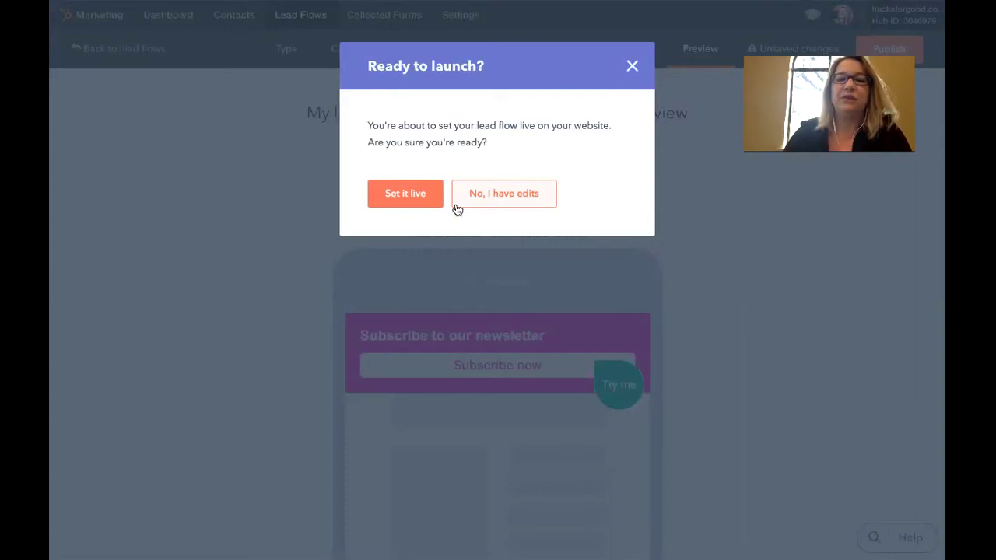
{"action": "left_click", "coordinate": [412, 194]}
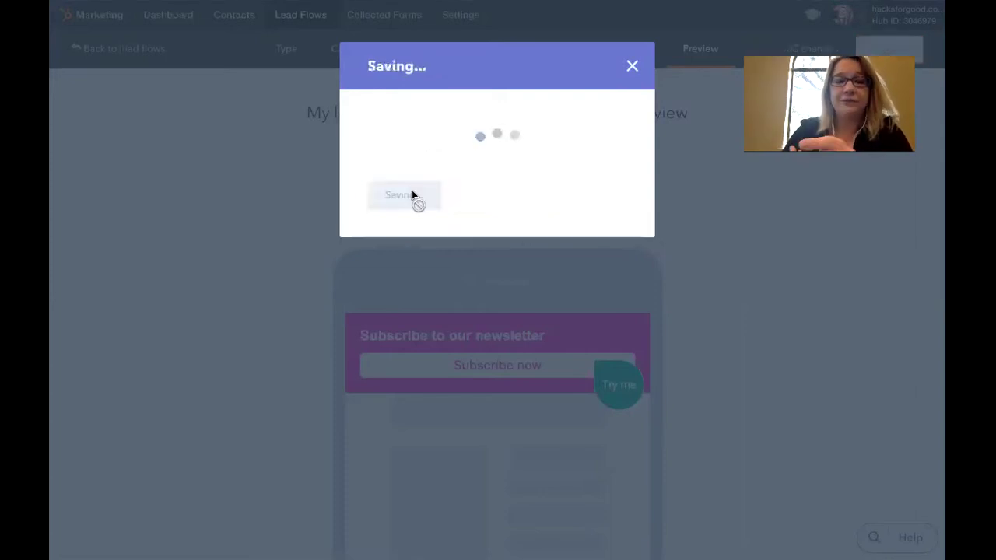
{"action": "left_click", "coordinate": [418, 192]}
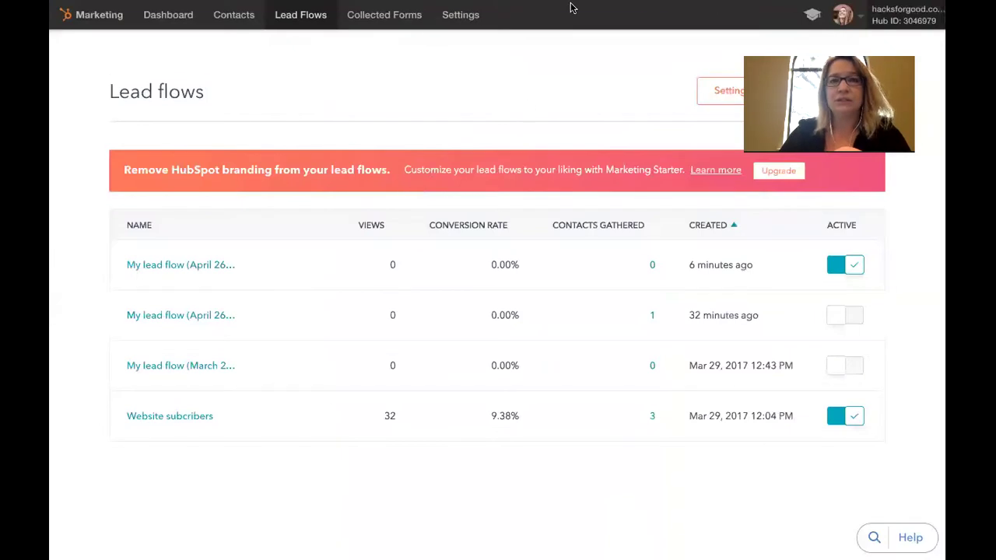
{"action": "mouse_move", "coordinate": [571, 5]}
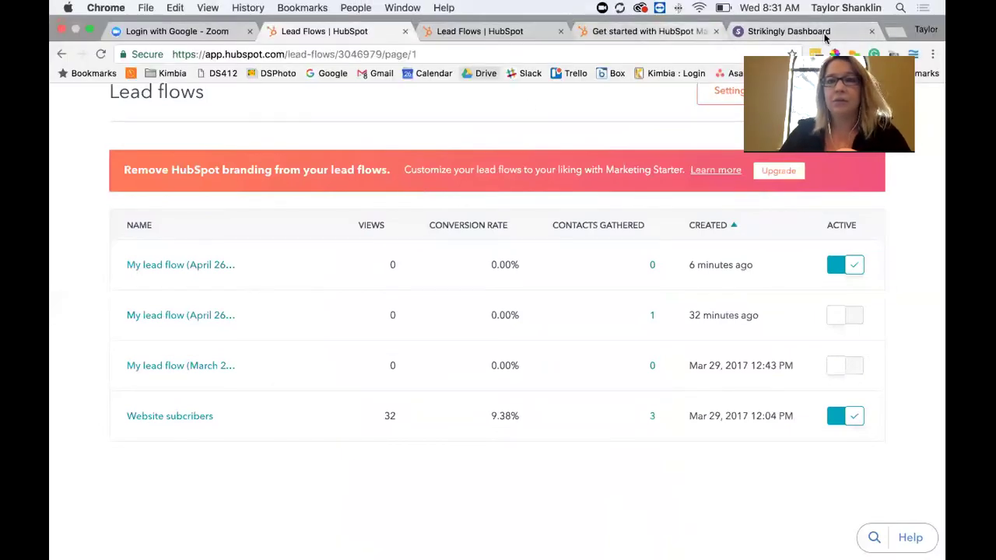
Load hacksforgood.com in a new tab and scroll down past Seeing 2020 to reveal the newsletter bar
{"action": "left_click", "coordinate": [897, 31]}
{"action": "type", "text": "hacksforgood.com"}
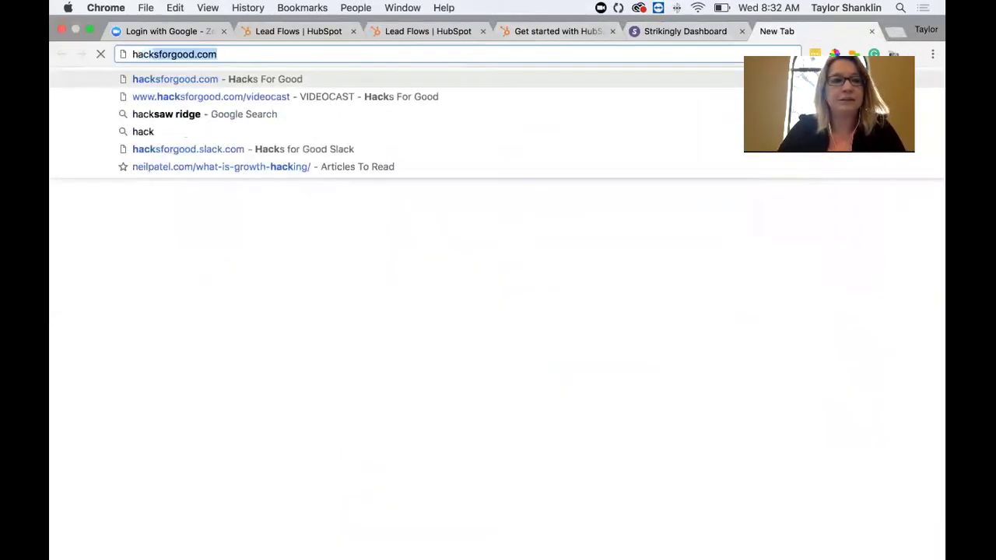
{"action": "key", "text": "Return"}
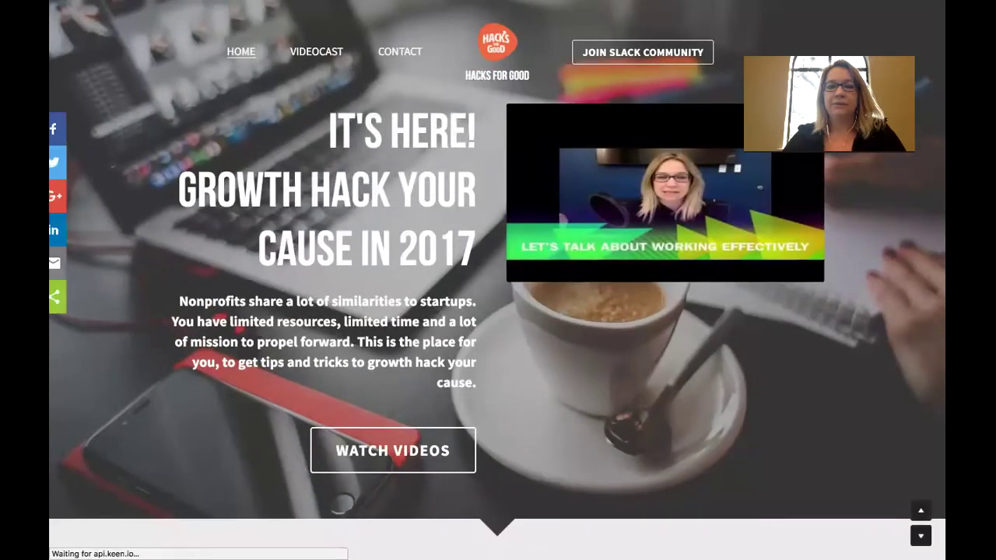
{"action": "scroll", "coordinate": [498, 272], "scroll_direction": "down", "scroll_amount": 3}
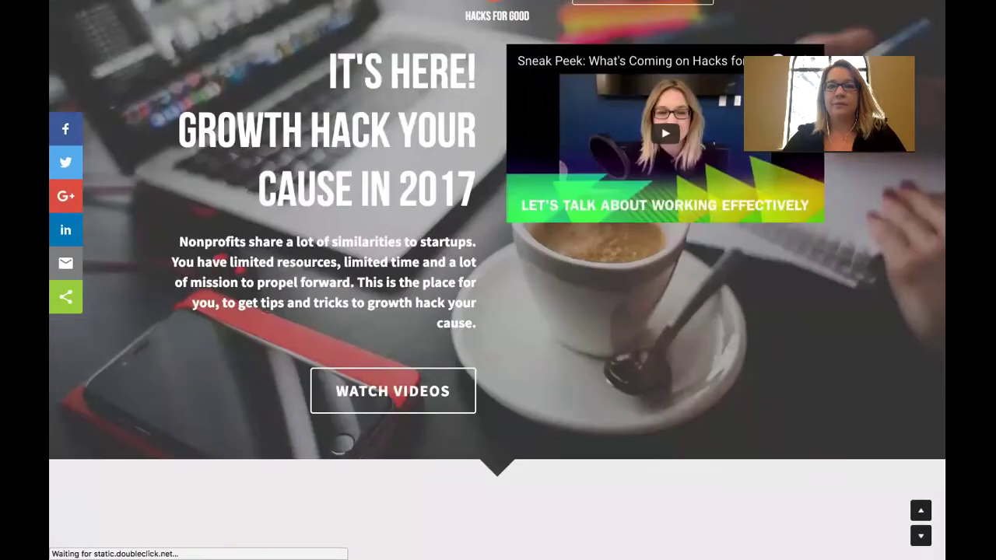
{"action": "scroll", "coordinate": [498, 280], "scroll_direction": "down", "scroll_amount": 5}
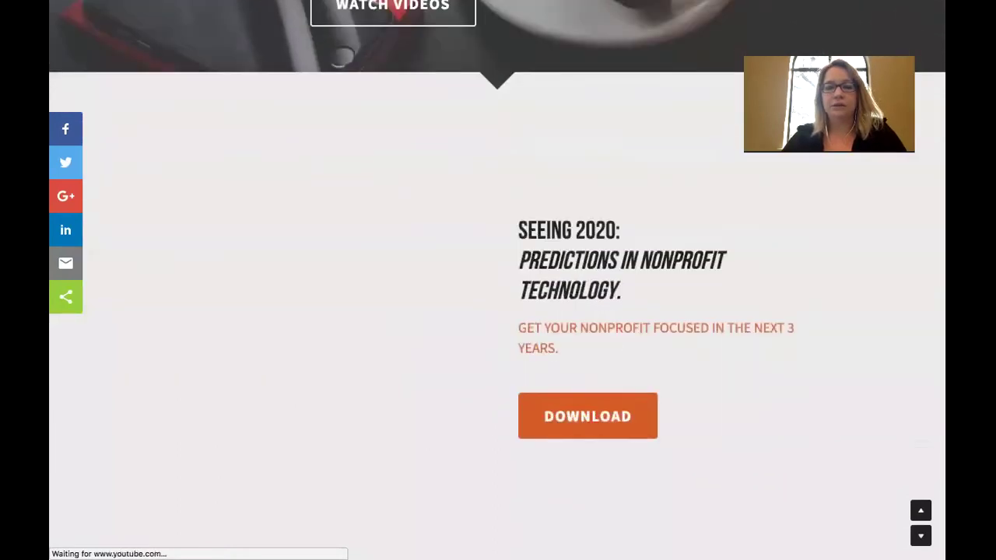
{"action": "scroll", "coordinate": [498, 280], "scroll_direction": "down", "scroll_amount": 2}
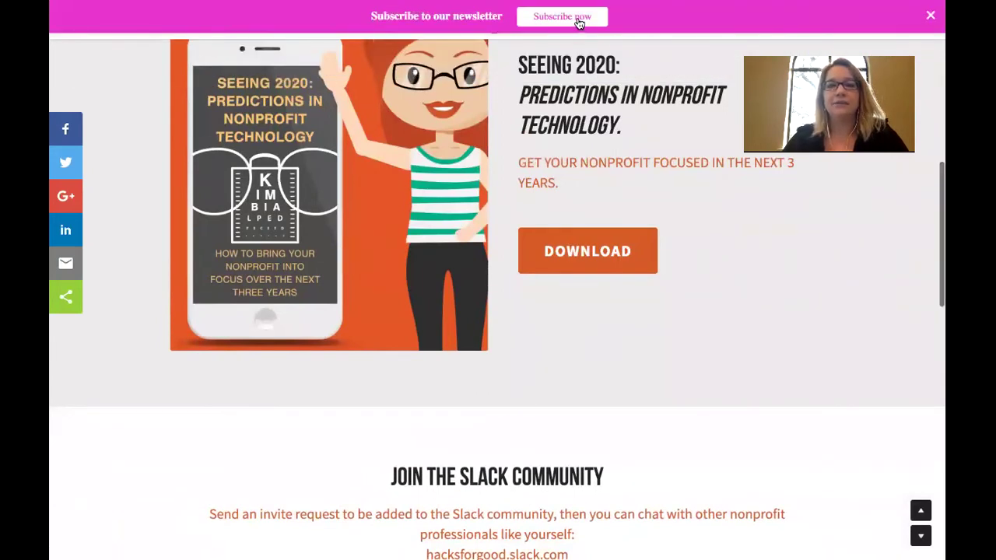
Subscribe to the newsletter with a test email address through the pink bar's form
{"action": "left_click", "coordinate": [578, 23]}
{"action": "left_click", "coordinate": [622, 53]}
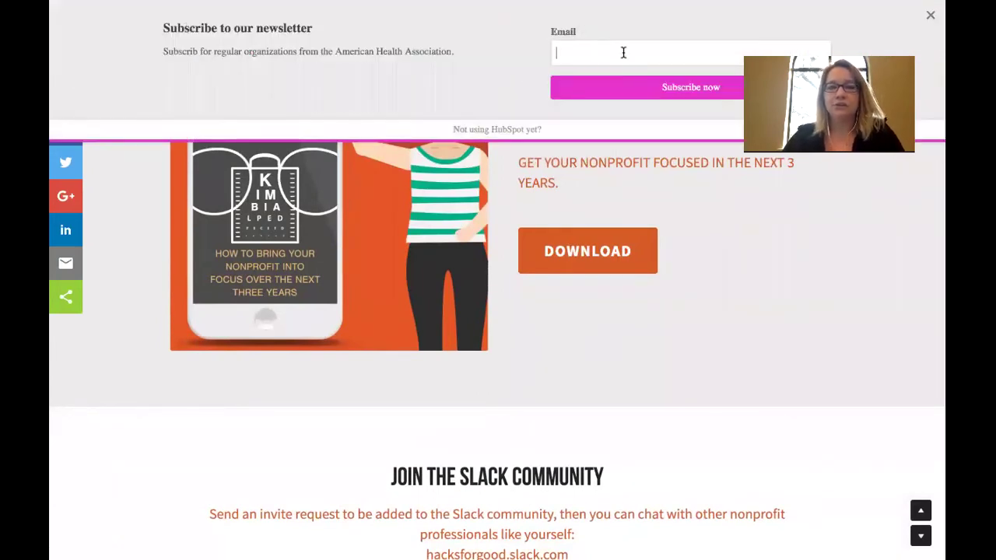
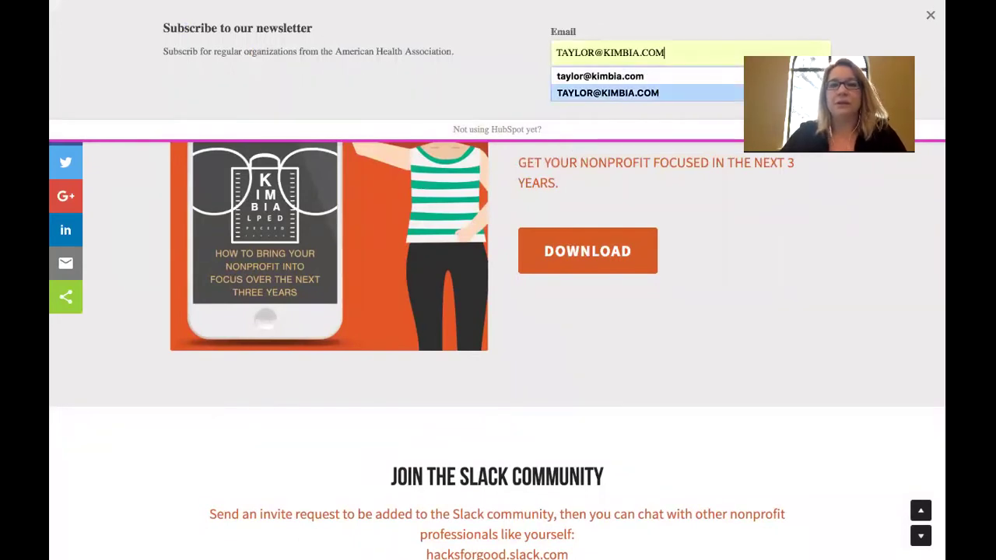
{"action": "key", "text": "Escape"}
{"action": "left_click", "coordinate": [686, 91]}
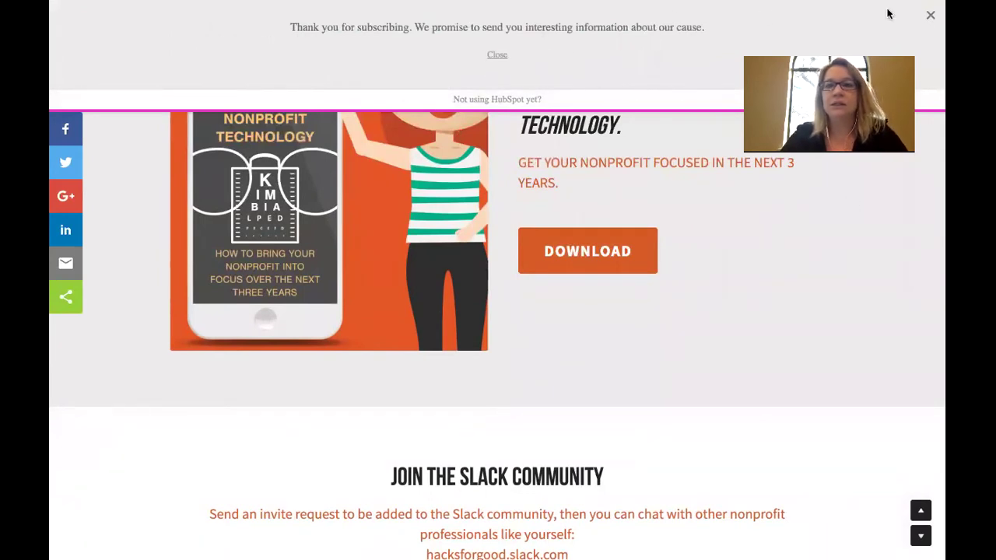
Close the thank-you message and scroll back up to the Growth Hack Your Cause hero
{"action": "left_click", "coordinate": [496, 56]}
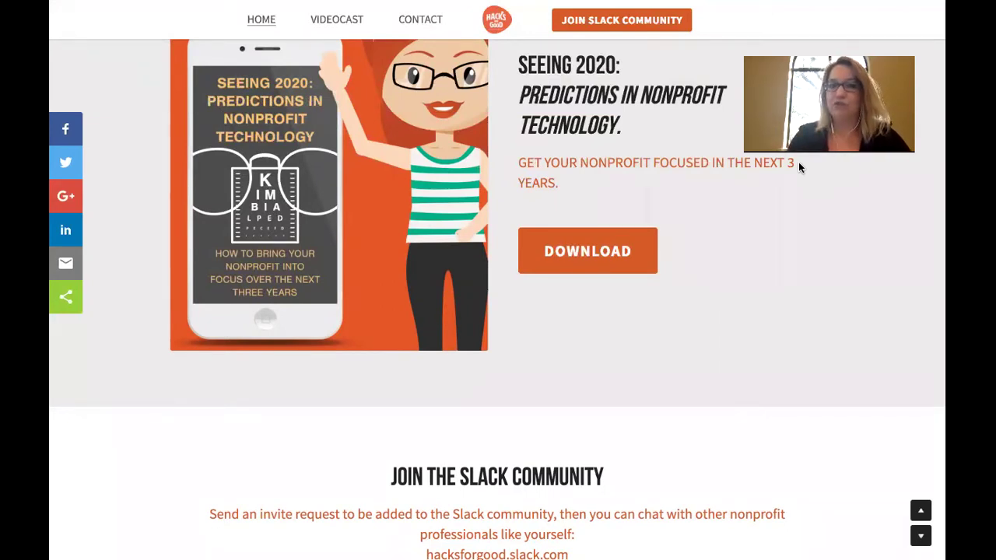
{"action": "scroll", "coordinate": [798, 158], "scroll_direction": "up", "scroll_amount": 1}
{"action": "scroll", "coordinate": [799, 157], "scroll_direction": "up", "scroll_amount": 10}
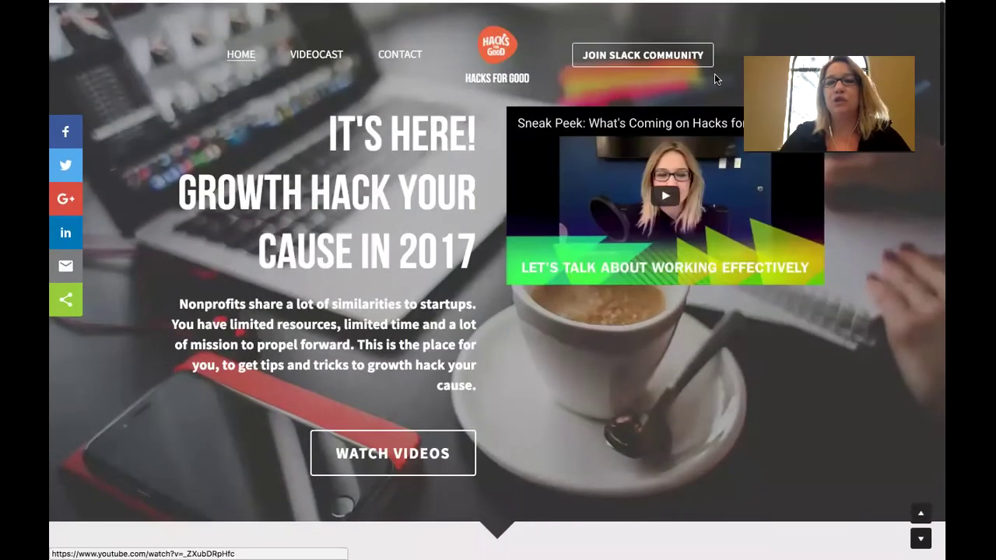
{"action": "mouse_move", "coordinate": [637, 8]}
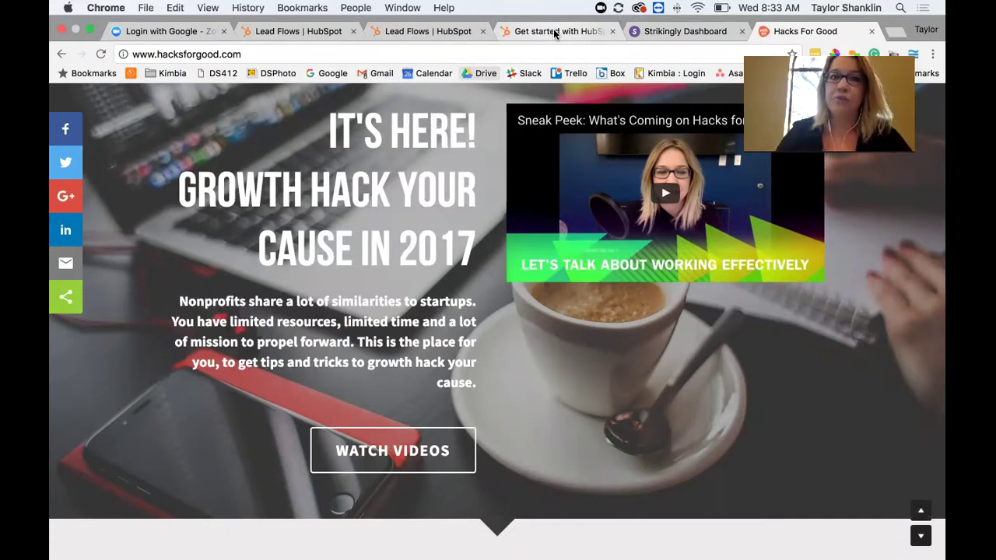
Copy the tracking embed code from HubSpot Settings > Installation, then go to the Strikingly dashboard
{"action": "left_click", "coordinate": [322, 31]}
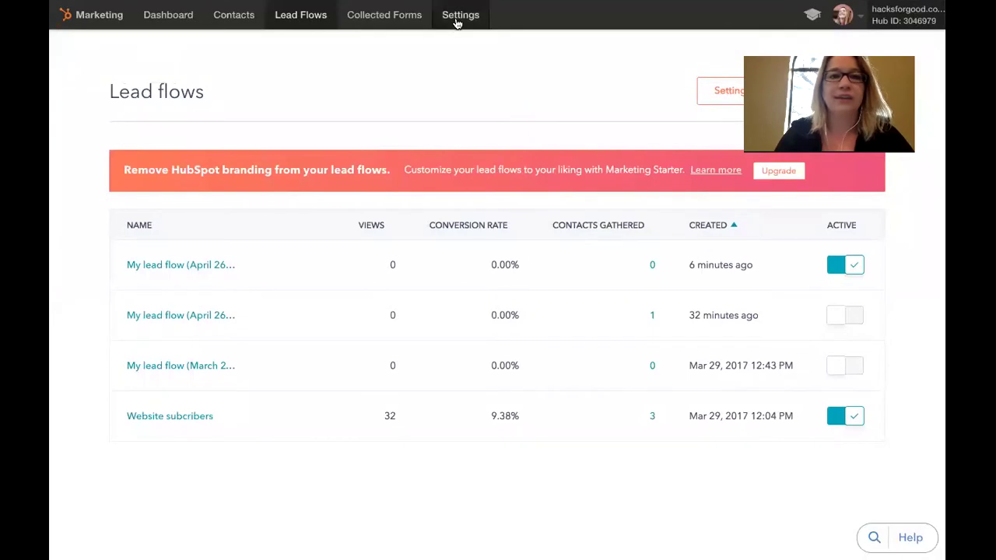
{"action": "left_click", "coordinate": [457, 23]}
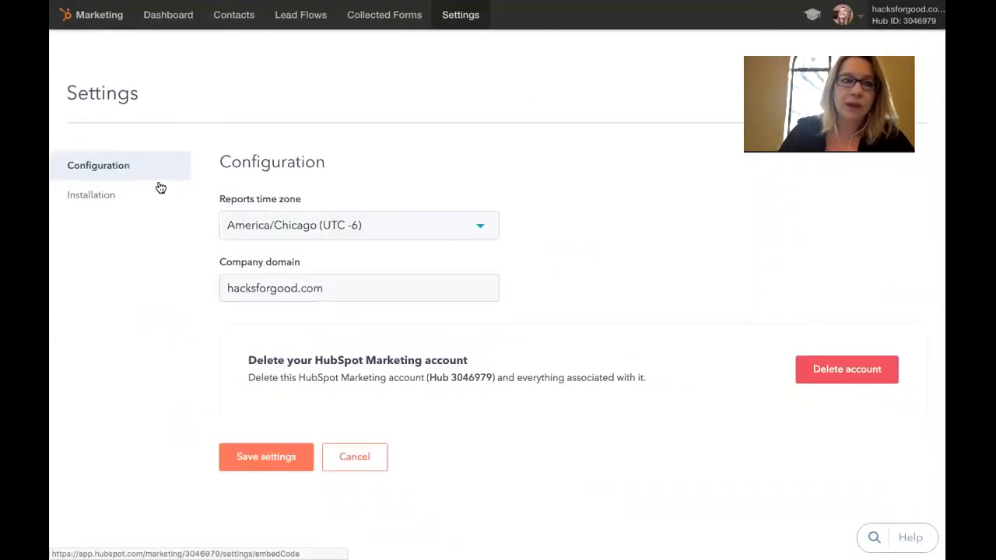
{"action": "left_click", "coordinate": [92, 195]}
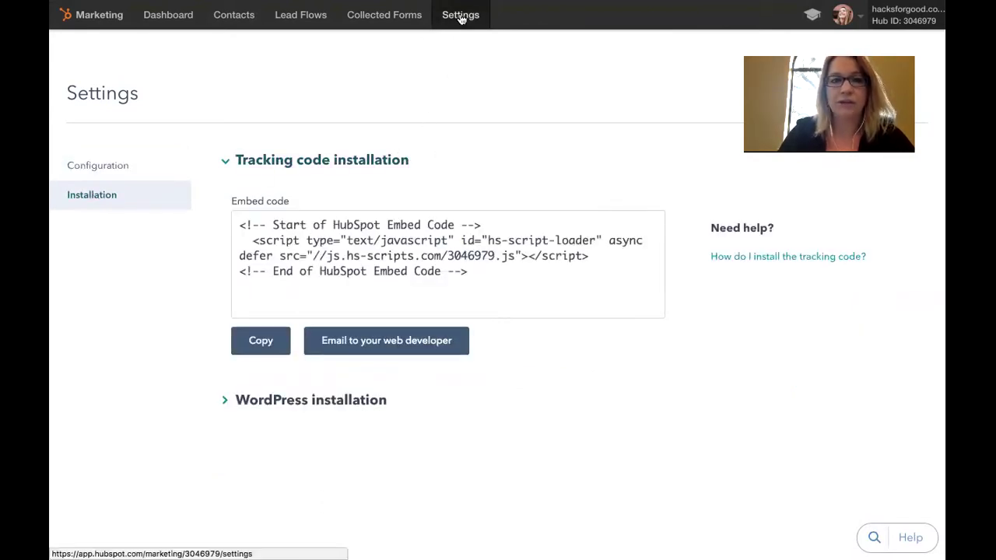
{"action": "left_click", "coordinate": [480, 272]}
{"action": "right_click", "coordinate": [379, 253]}
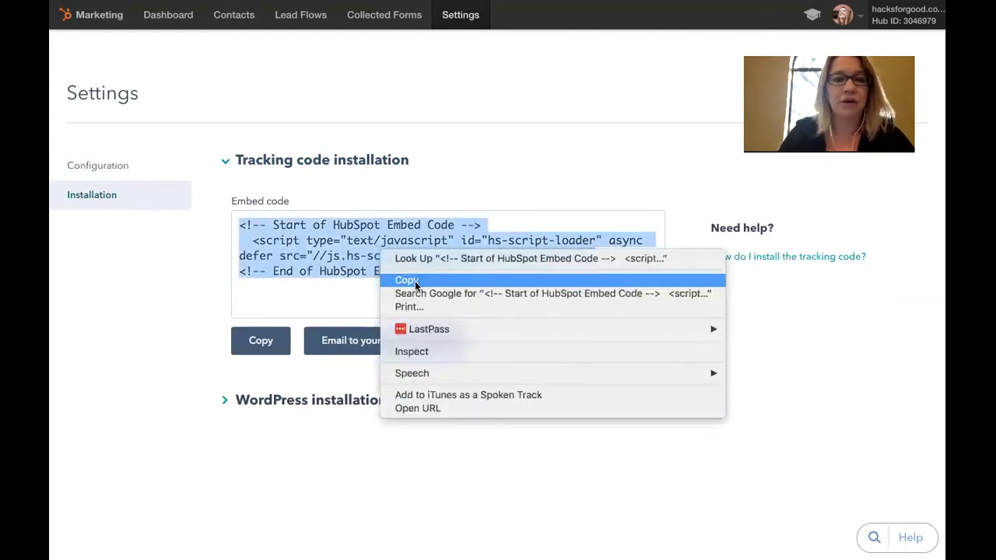
{"action": "left_click", "coordinate": [417, 280]}
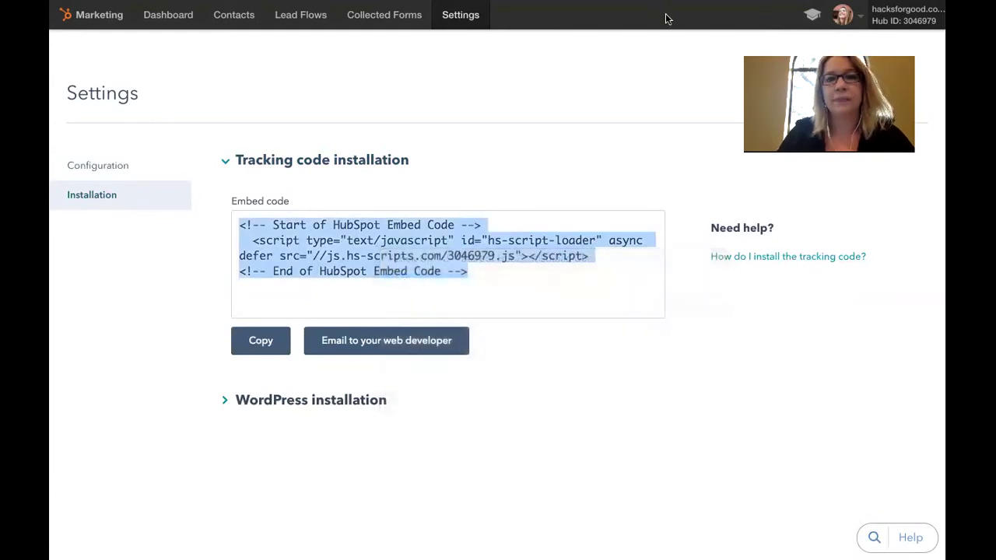
{"action": "mouse_move", "coordinate": [524, 3]}
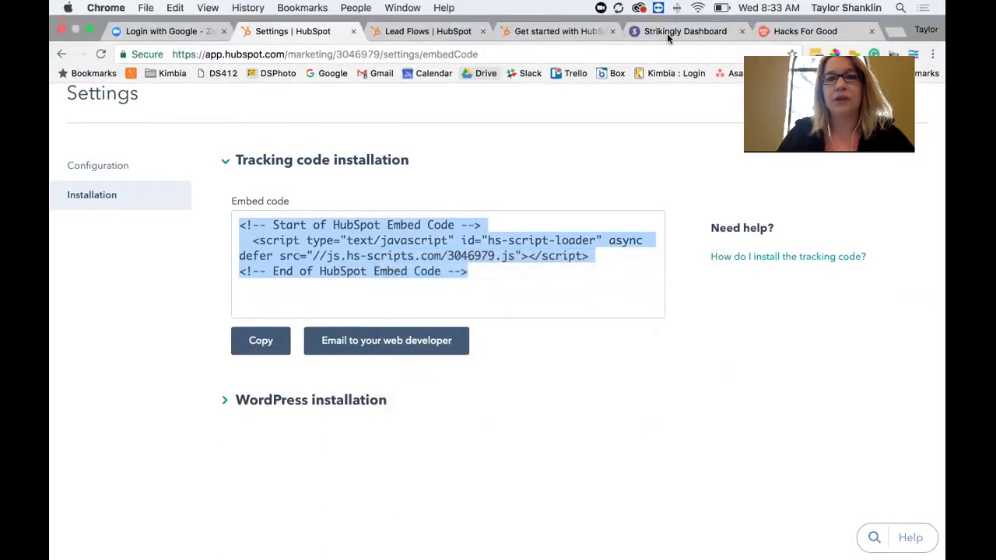
{"action": "left_click", "coordinate": [702, 31]}
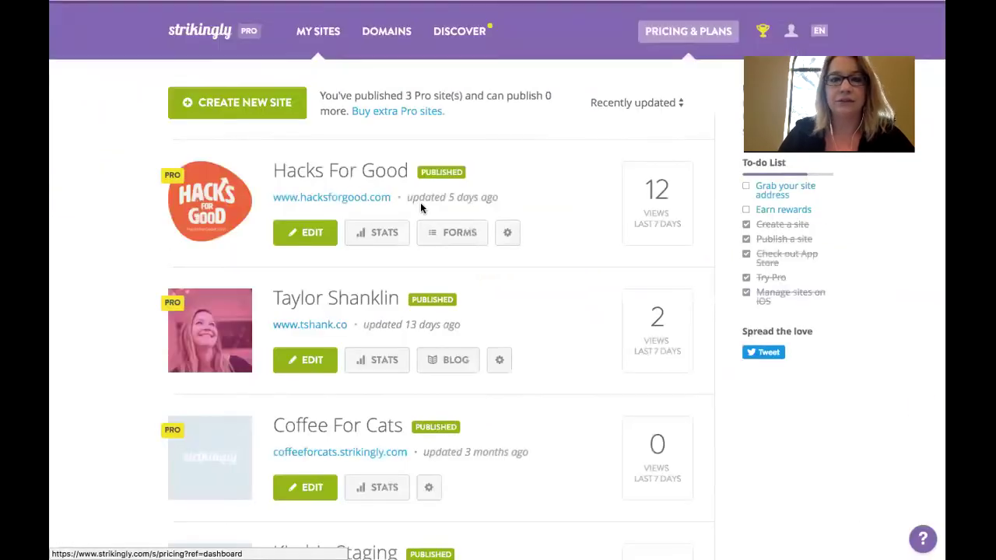
Open the Hacks For Good site in the Strikingly editor from its EDIT button
{"action": "left_click", "coordinate": [310, 238]}
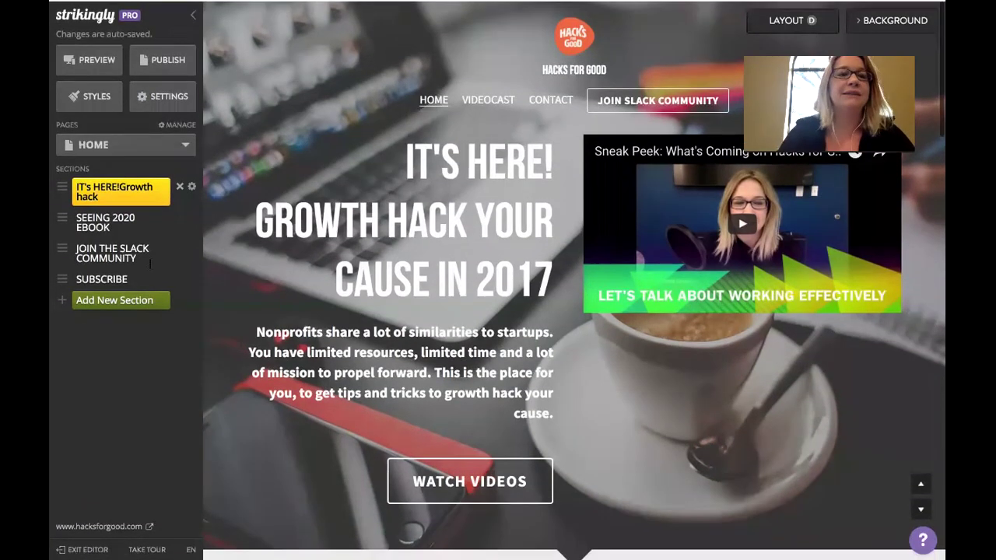
Put the HubSpot embed script in Settings > Advanced > Custom Code > Footer Code, then close settings
{"action": "left_click", "coordinate": [164, 97]}
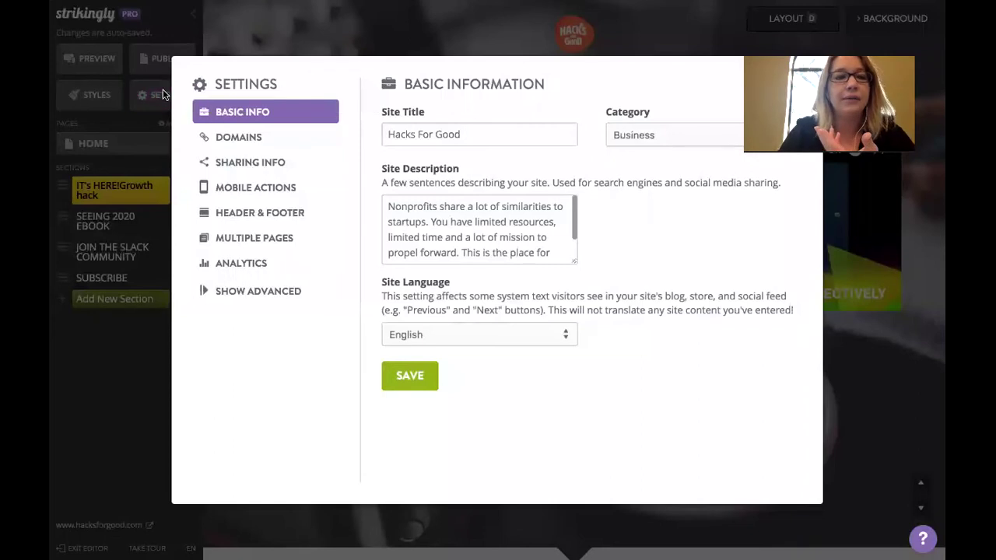
{"action": "left_click", "coordinate": [267, 294]}
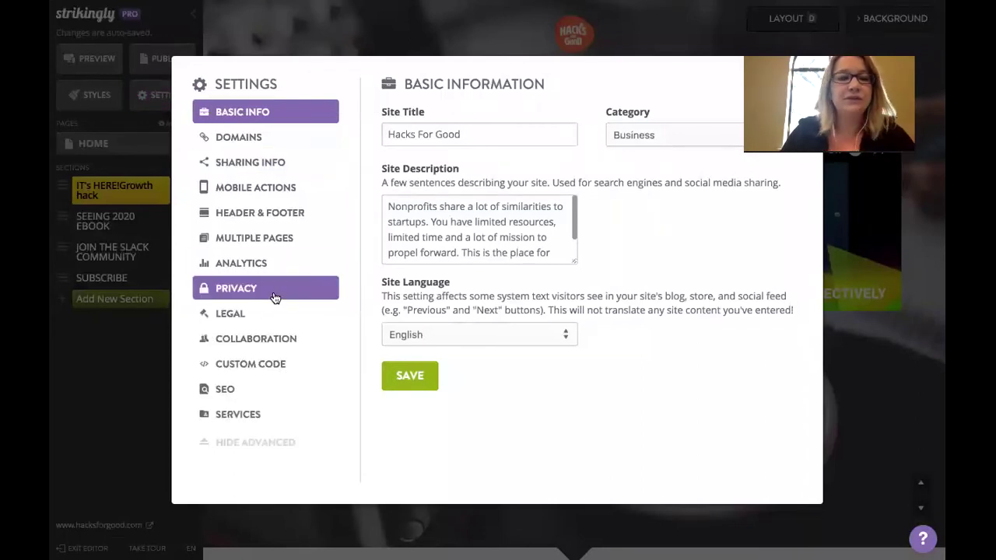
{"action": "left_click", "coordinate": [255, 368]}
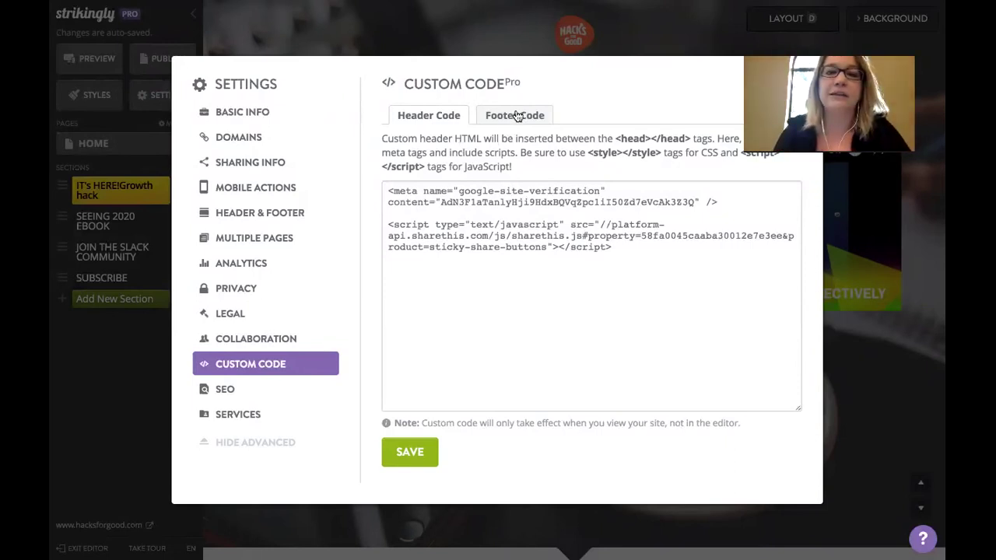
{"action": "left_click", "coordinate": [516, 115]}
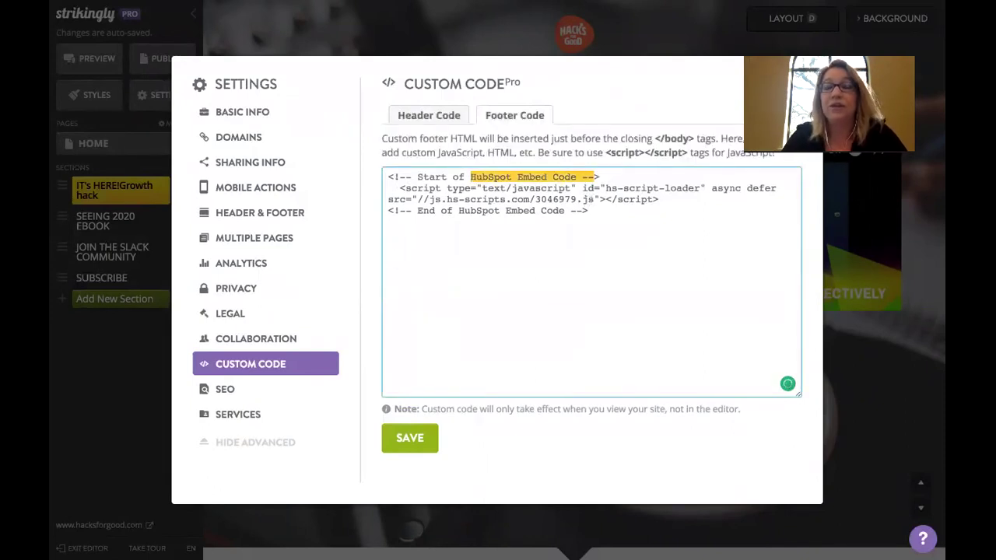
{"action": "key", "text": "Escape"}
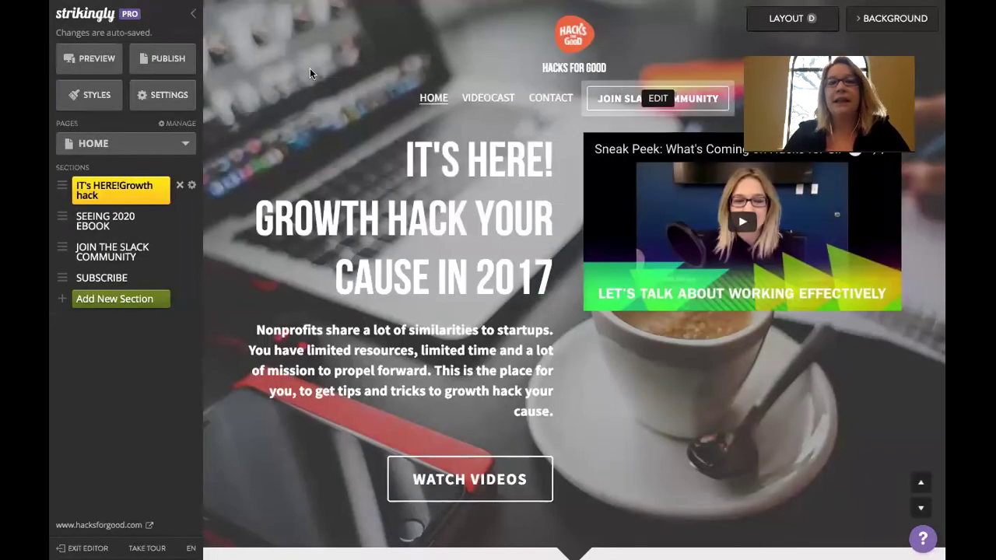
{"action": "mouse_move", "coordinate": [317, 7]}
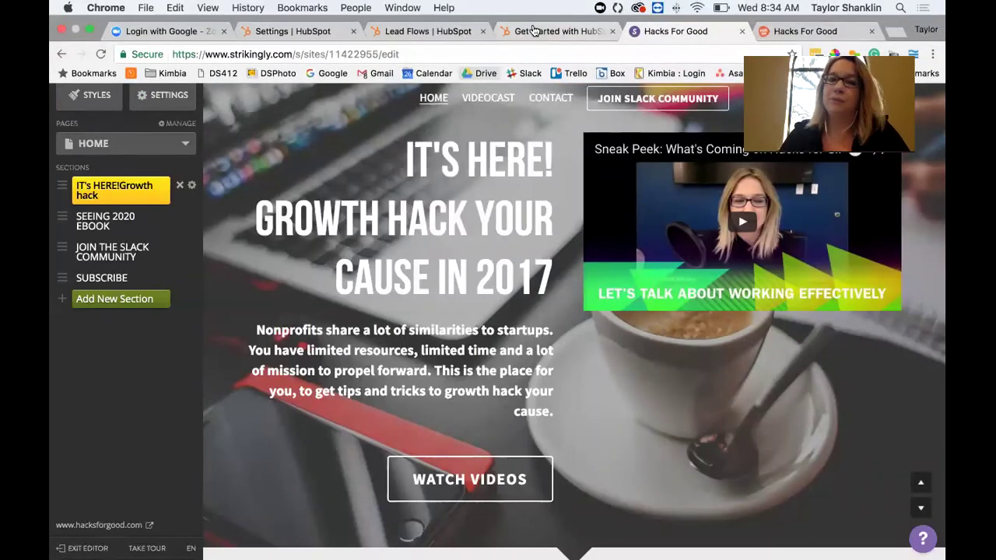